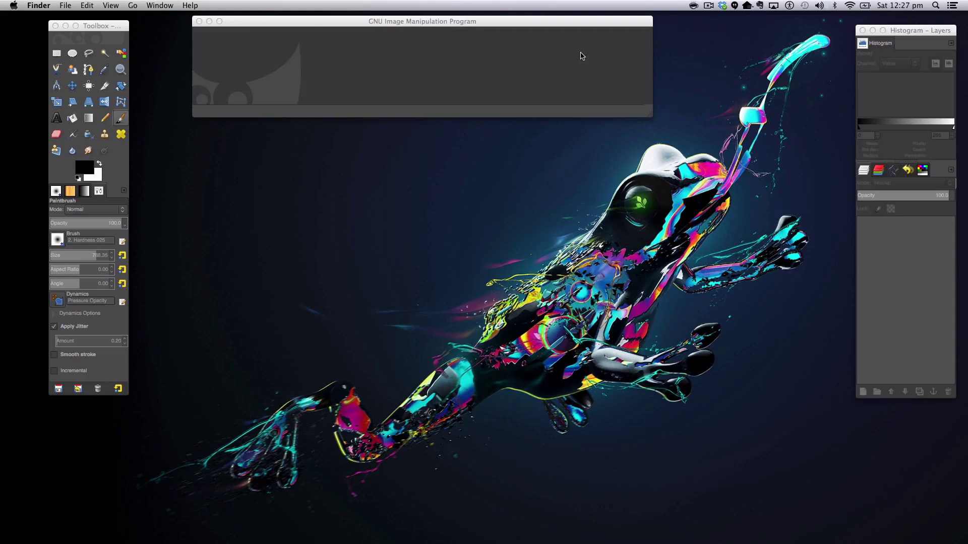
# Bring GIMP forward and open waterBG2.jpg from the home Downloads folder
pyautogui.click(583, 56)
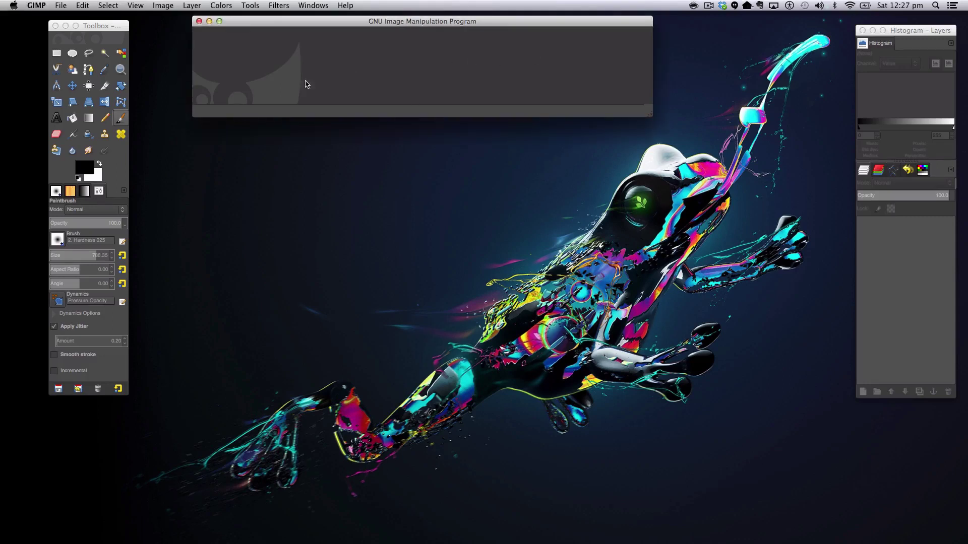
pyautogui.click(64, 5)
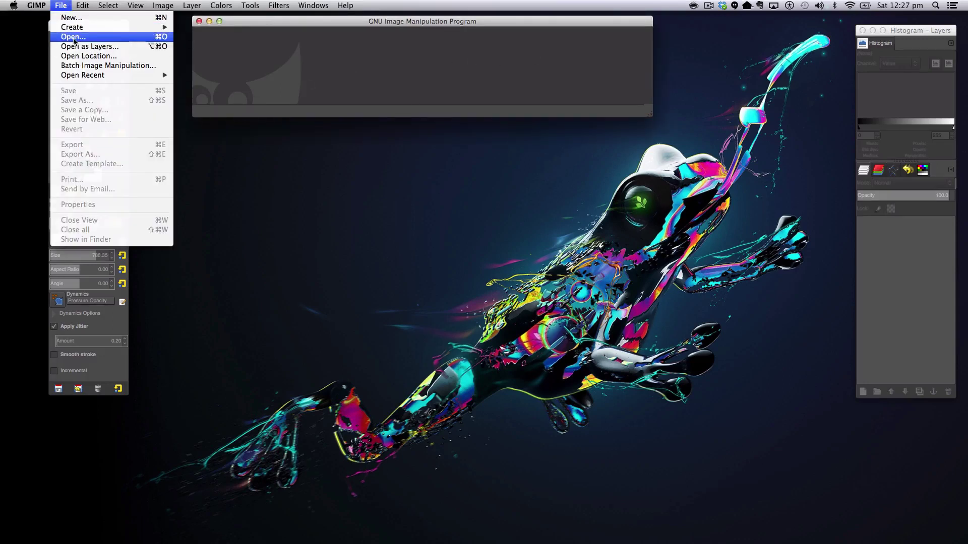
pyautogui.click(73, 34)
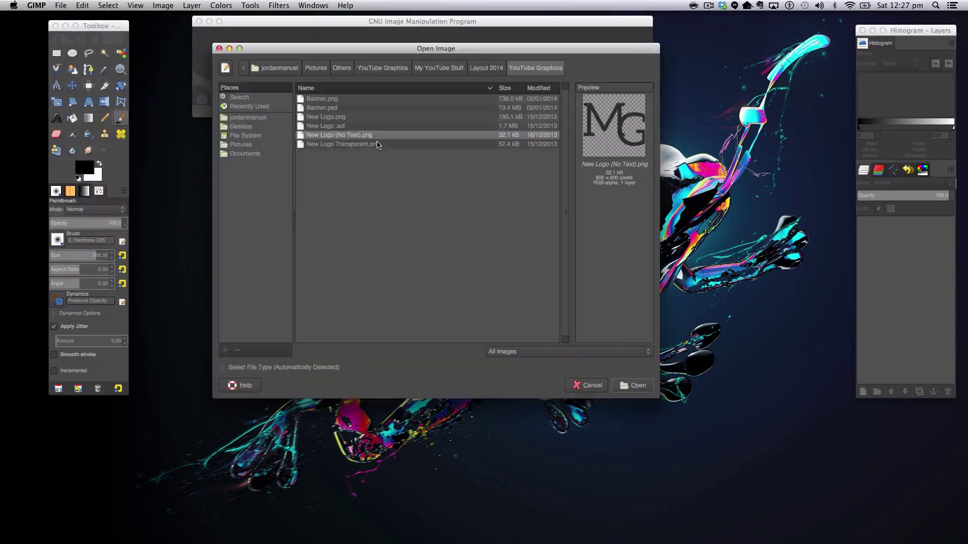
pyautogui.click(265, 117)
pyautogui.doubleClick(320, 128)
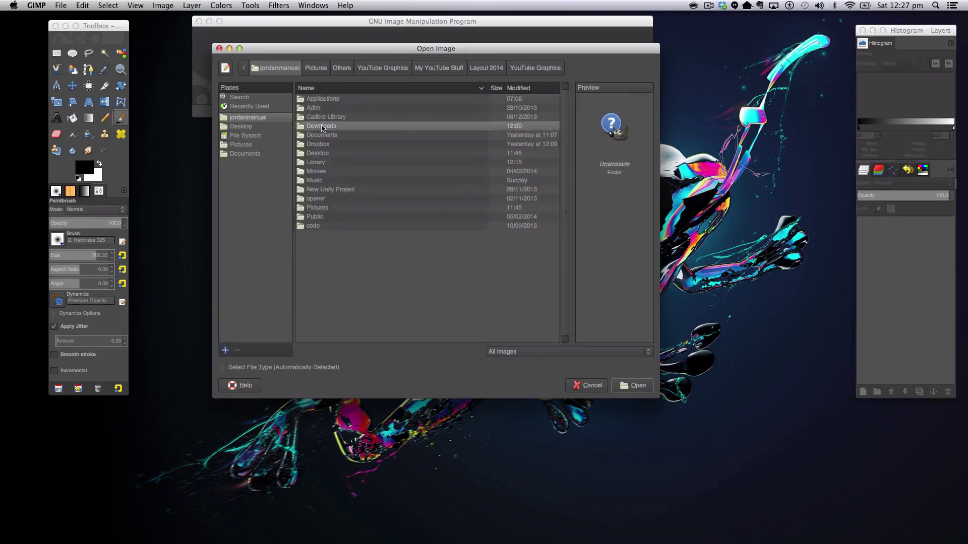
pyautogui.doubleClick(341, 234)
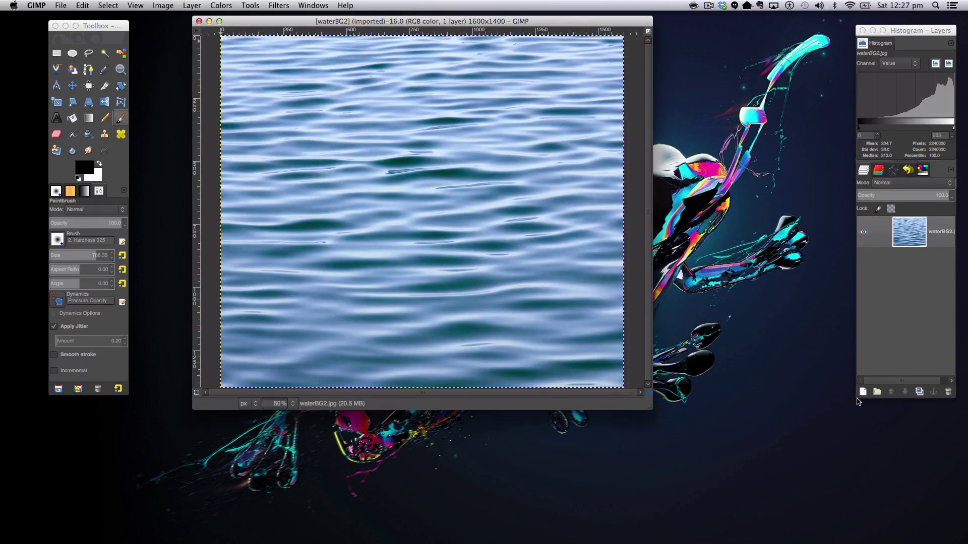
# Add a new transparent layer below waterBG2 and bucket-fill it black
pyautogui.click(863, 393)
pyautogui.click(863, 393)
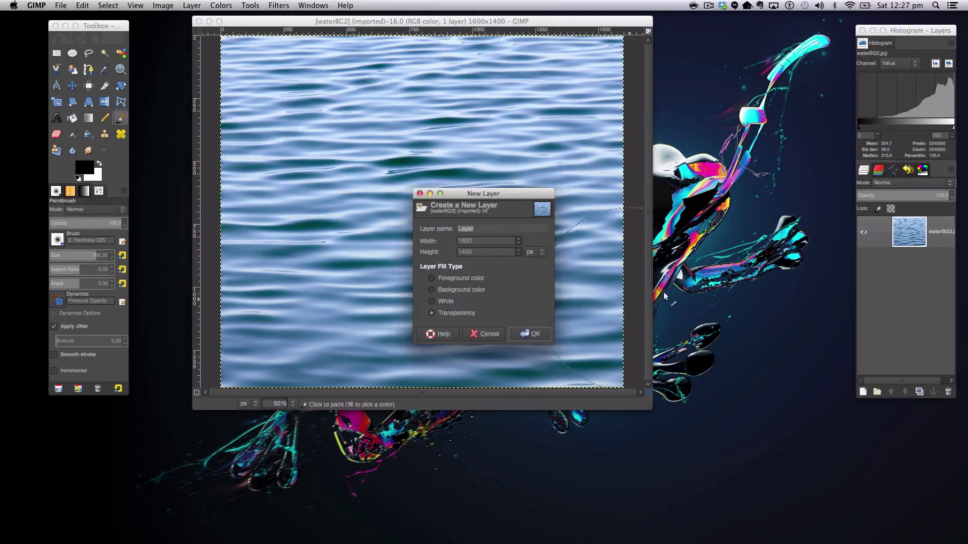
pyautogui.click(522, 331)
pyautogui.moveTo(907, 229); pyautogui.dragTo(907, 274)
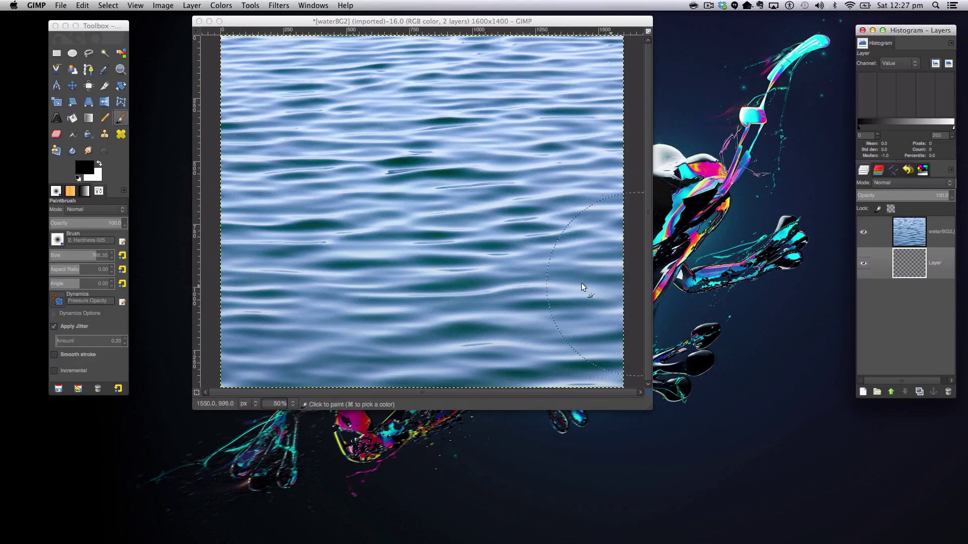
pyautogui.click(72, 117)
pyautogui.click(481, 171)
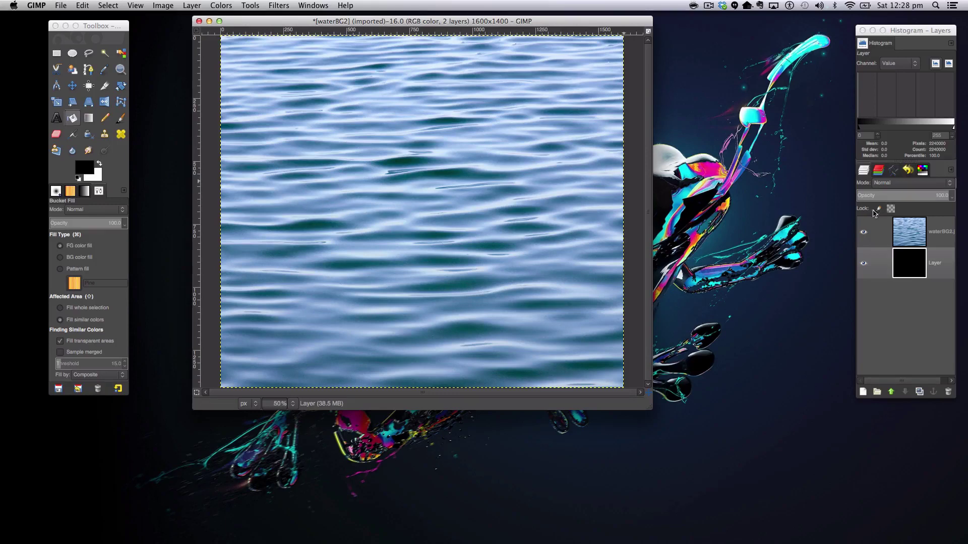
# Set the waterBG2 layer's opacity to 60
pyautogui.click(915, 222)
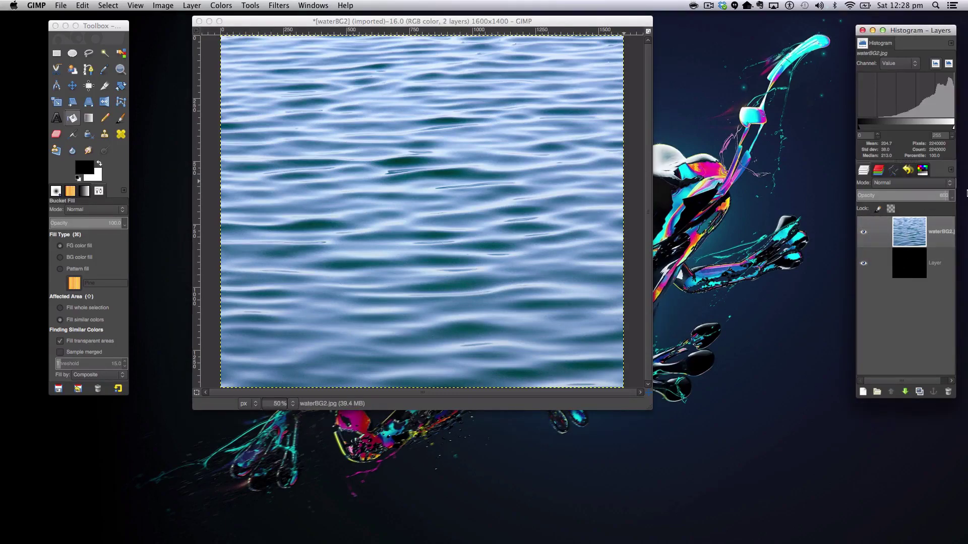
pyautogui.doubleClick(938, 194)
pyautogui.write('60')
pyautogui.press('Return')
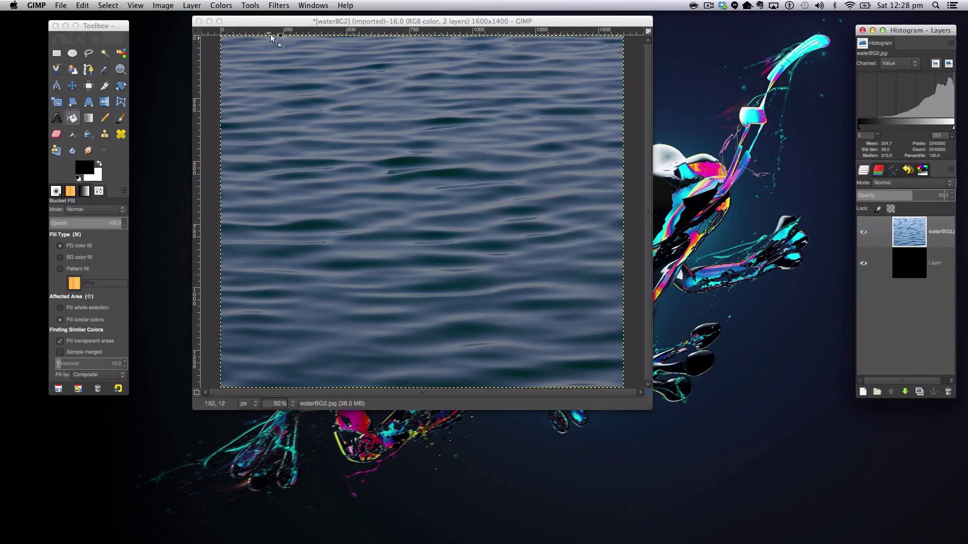
pyautogui.click(221, 5)
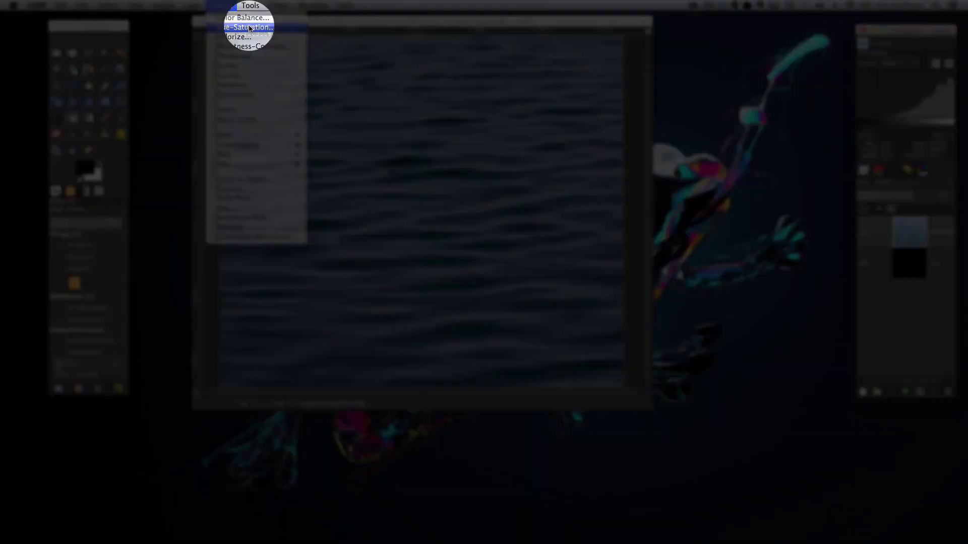
# Lower the water layer's saturation to -70 with Hue-Saturation
pyautogui.click(246, 26)
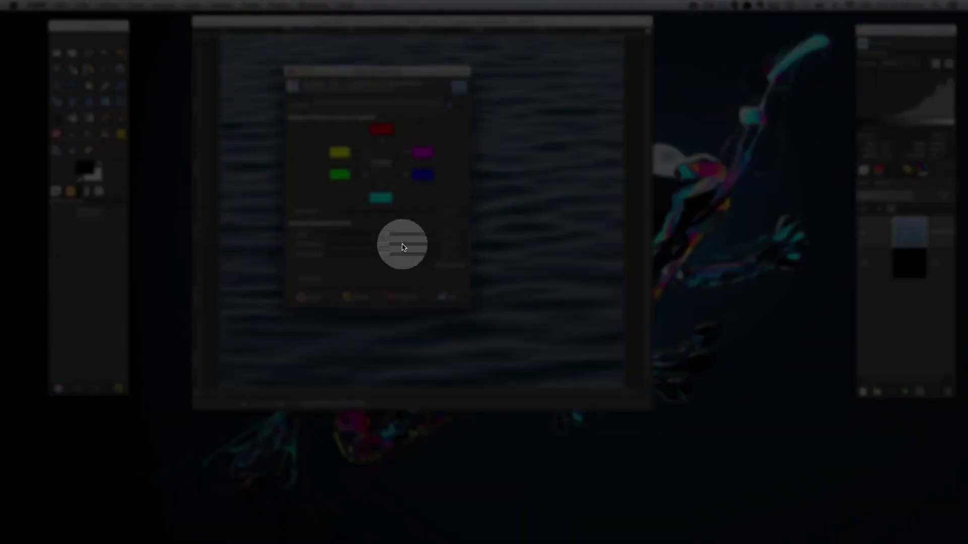
pyautogui.click(452, 254)
pyautogui.press('BackSpace')
pyautogui.write('-70')
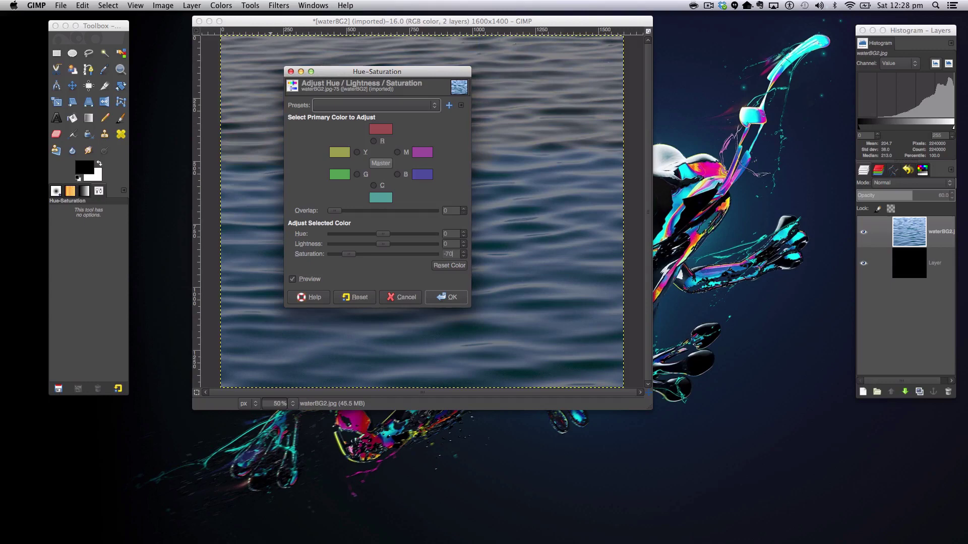
pyautogui.click(453, 297)
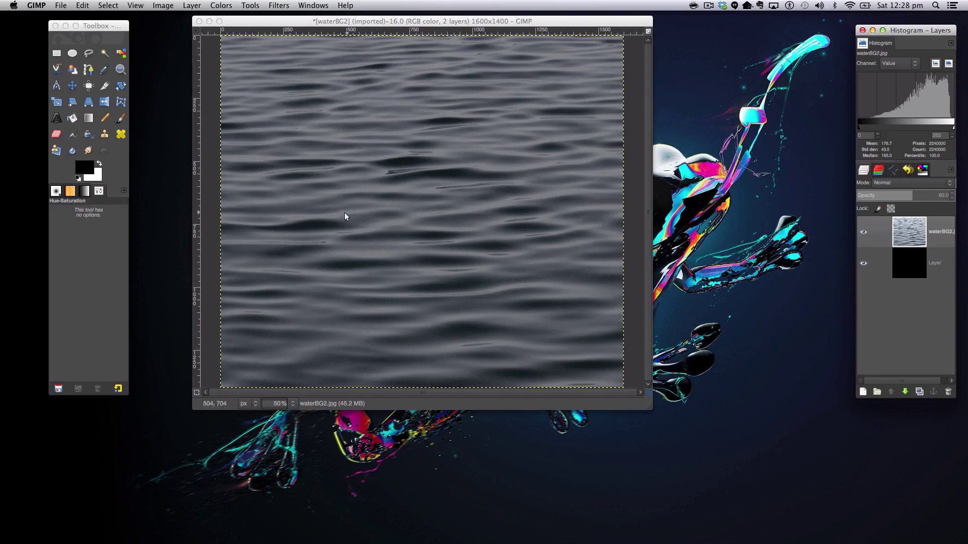
pyautogui.click(235, 5)
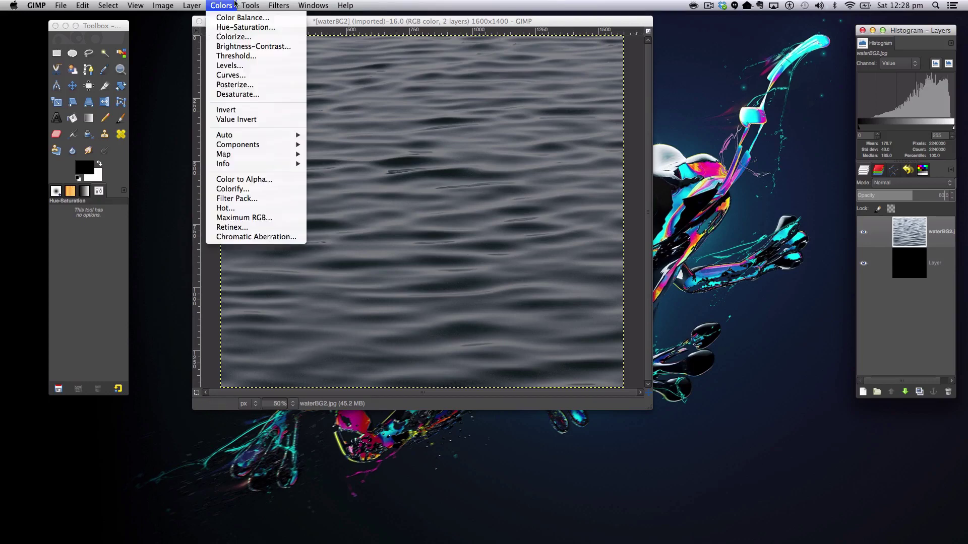
# Darken the water with a Levels midtone gamma of about 0.50
pyautogui.click(225, 65)
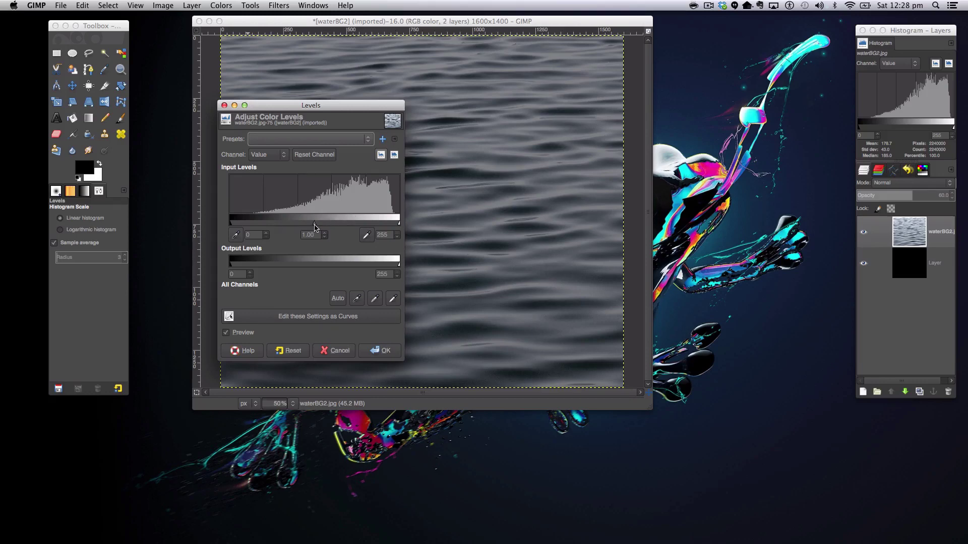
pyautogui.moveTo(314, 226)
pyautogui.mouseDown()
pyautogui.moveTo(338, 228)
pyautogui.moveTo(314, 224)
pyautogui.mouseUp()
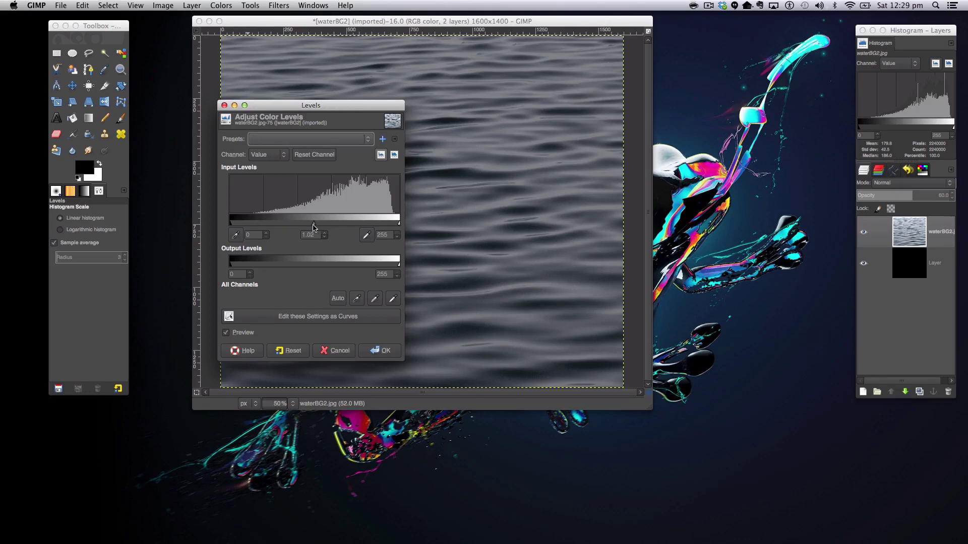
pyautogui.moveTo(313, 226); pyautogui.dragTo(342, 229)
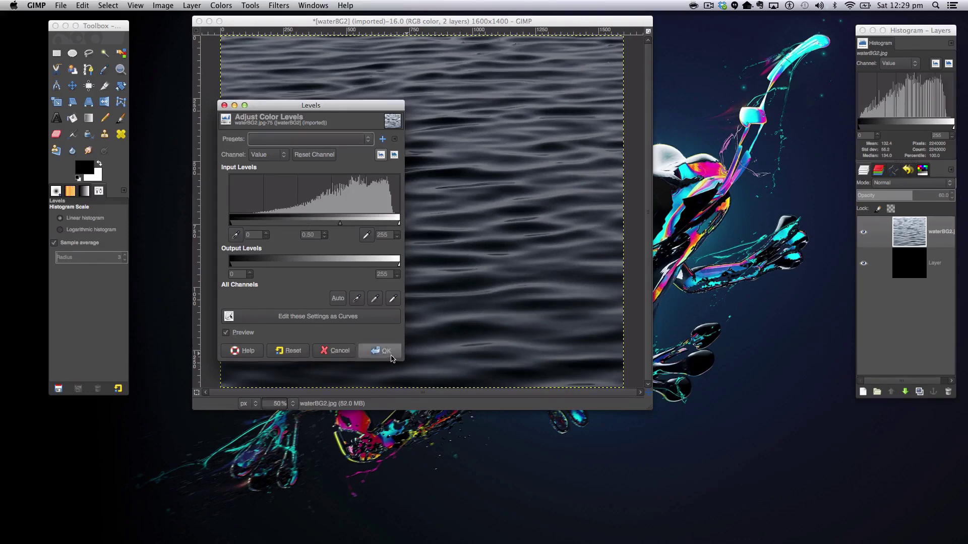
pyautogui.click(380, 351)
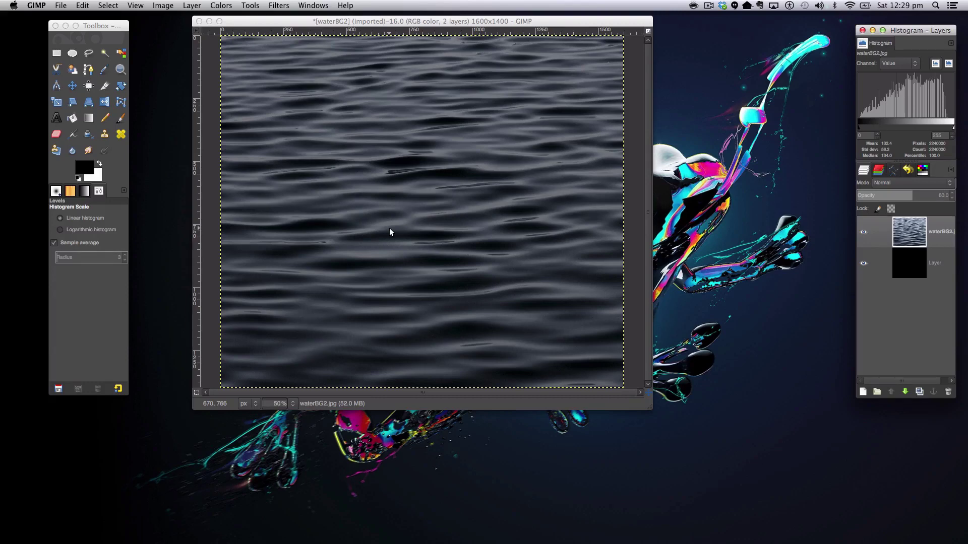
pyautogui.click(232, 4)
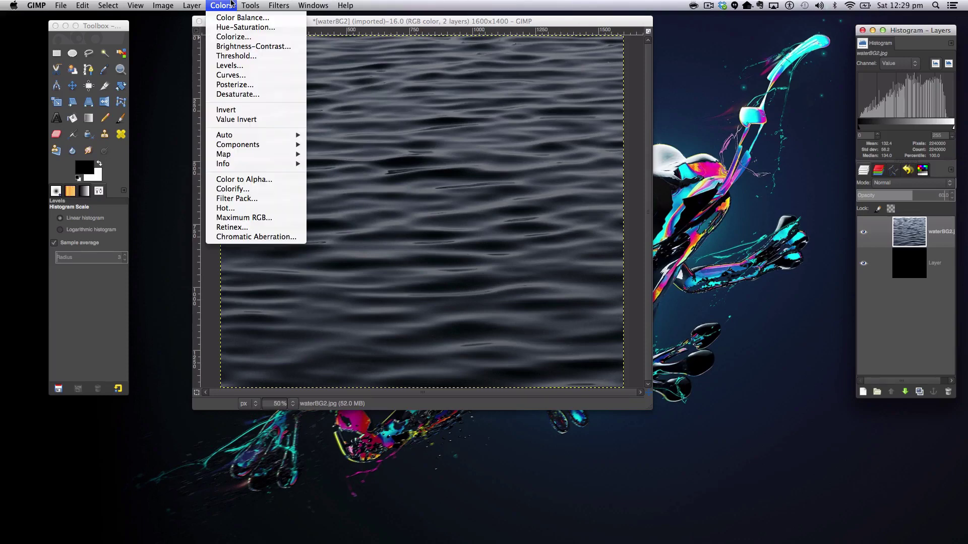
pyautogui.click(247, 48)
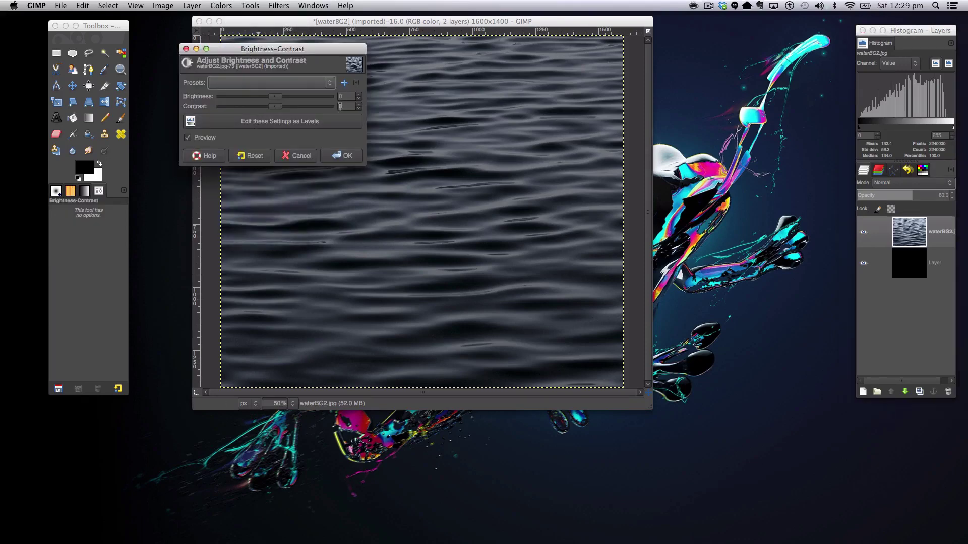
pyautogui.moveTo(275, 106); pyautogui.dragTo(264, 109)
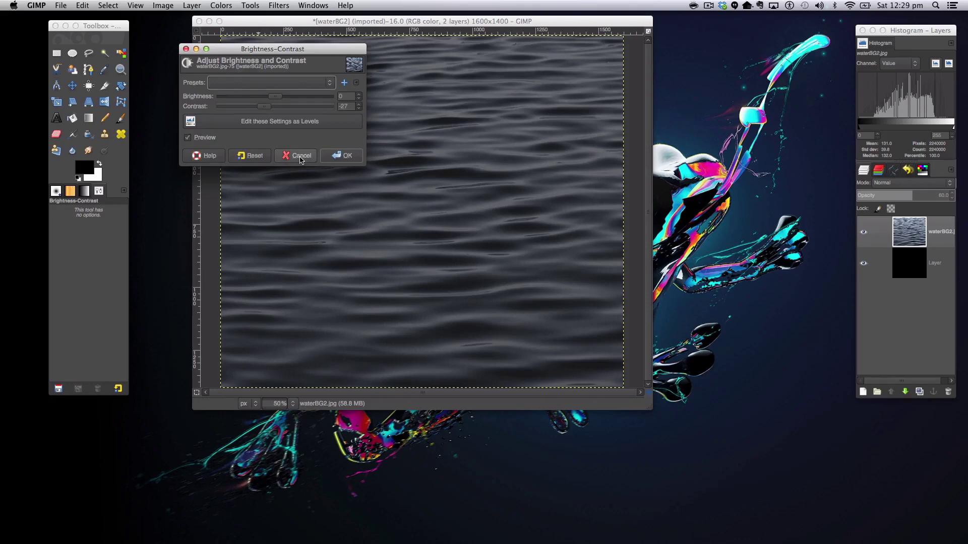
pyautogui.click(300, 156)
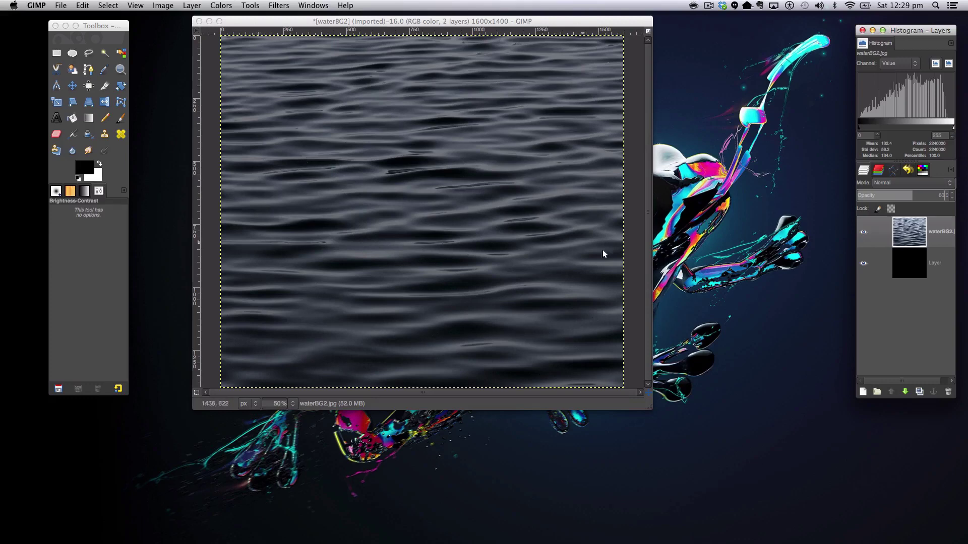
# Add a black-filled Layer #1 on top in Multiply mode, then ready the Paintbrush with white
pyautogui.click(863, 392)
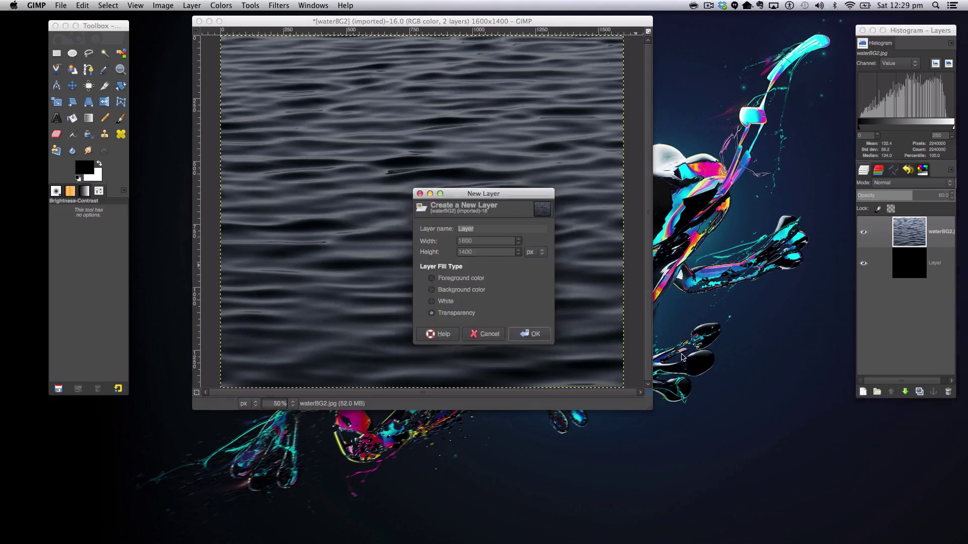
pyautogui.click(531, 334)
pyautogui.click(72, 117)
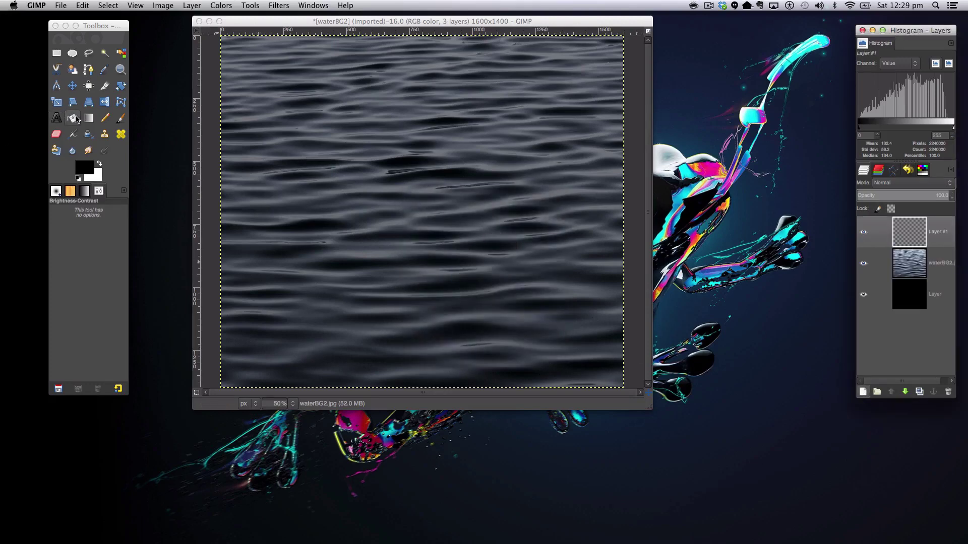
pyautogui.click(352, 147)
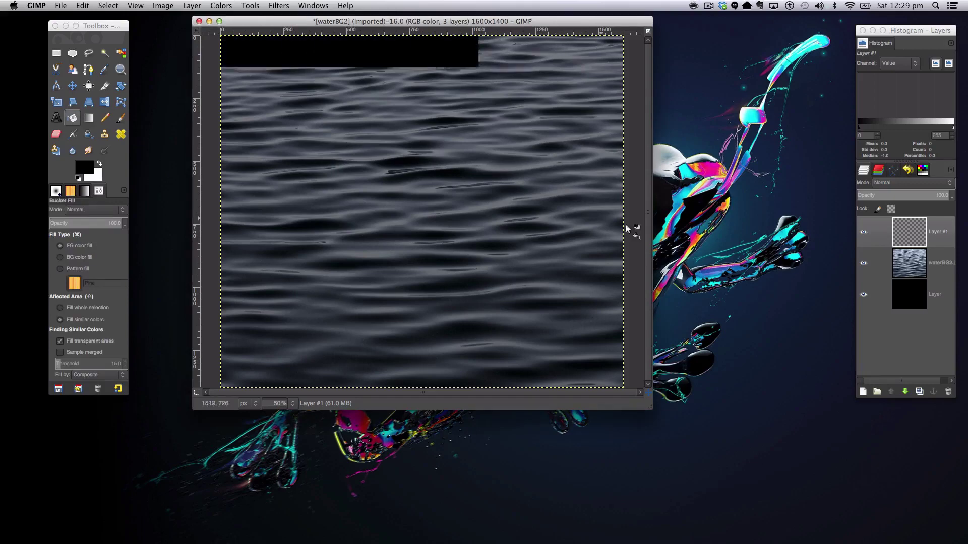
pyautogui.click(892, 183)
pyautogui.click(893, 253)
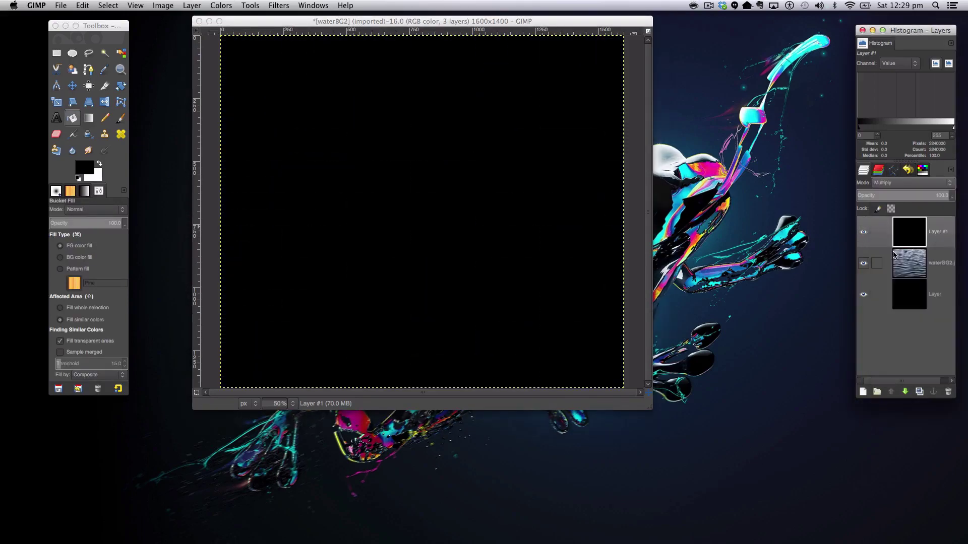
pyautogui.click(119, 118)
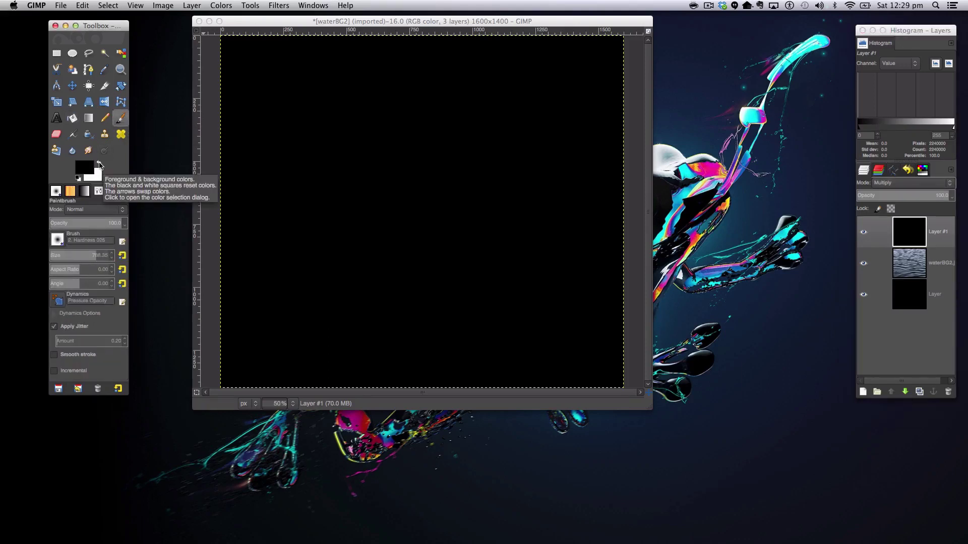
pyautogui.click(100, 164)
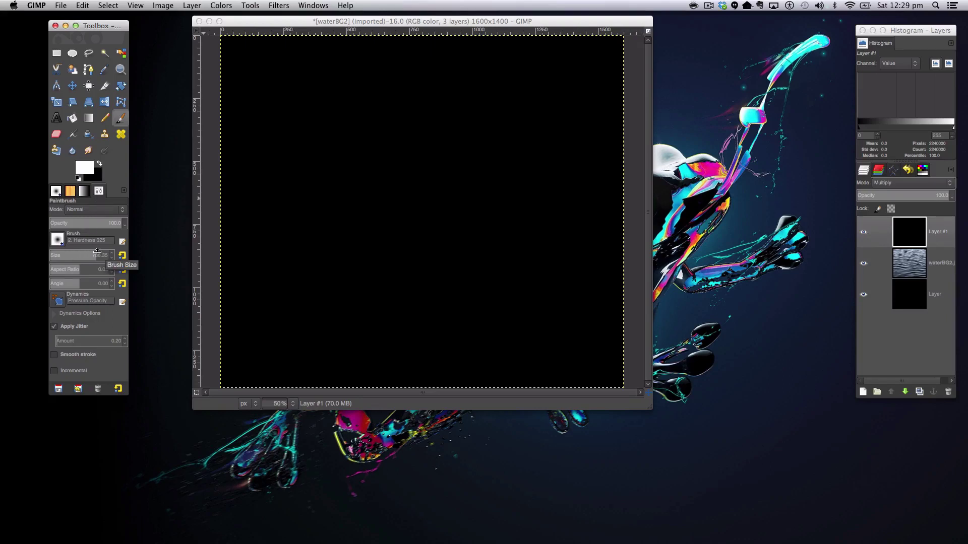
# Choose a soft brush and enlarge it to about 2000 px to cover the image
pyautogui.click(57, 240)
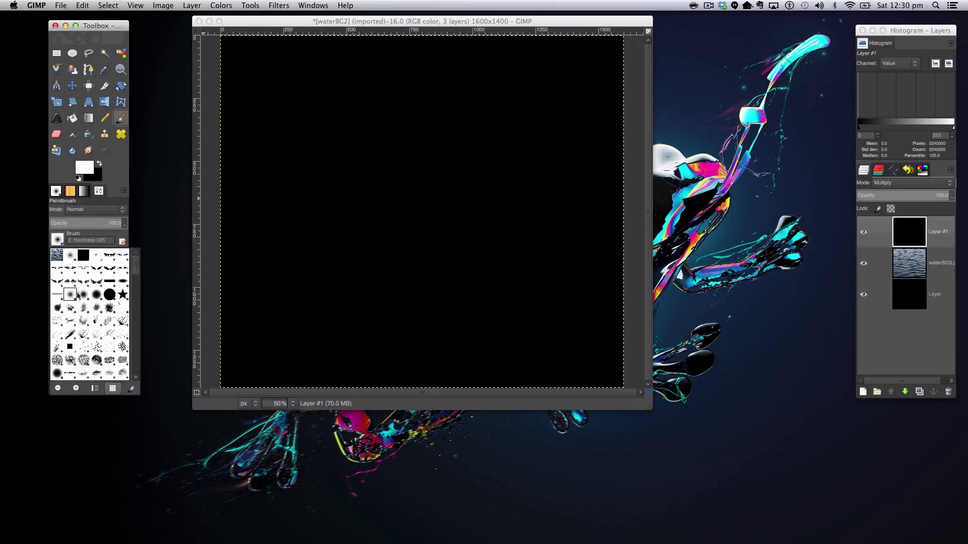
pyautogui.click(157, 260)
pyautogui.click(92, 256)
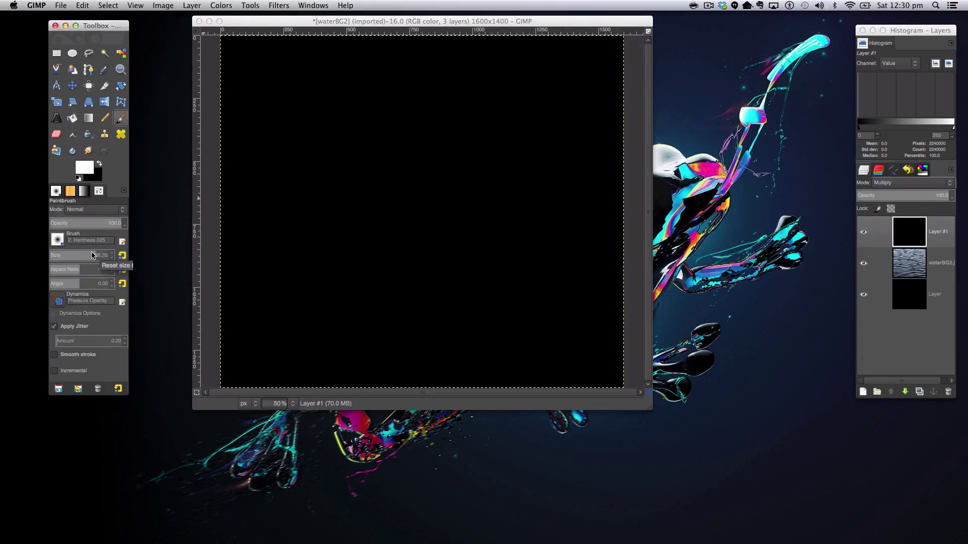
pyautogui.moveTo(93, 255); pyautogui.dragTo(166, 259)
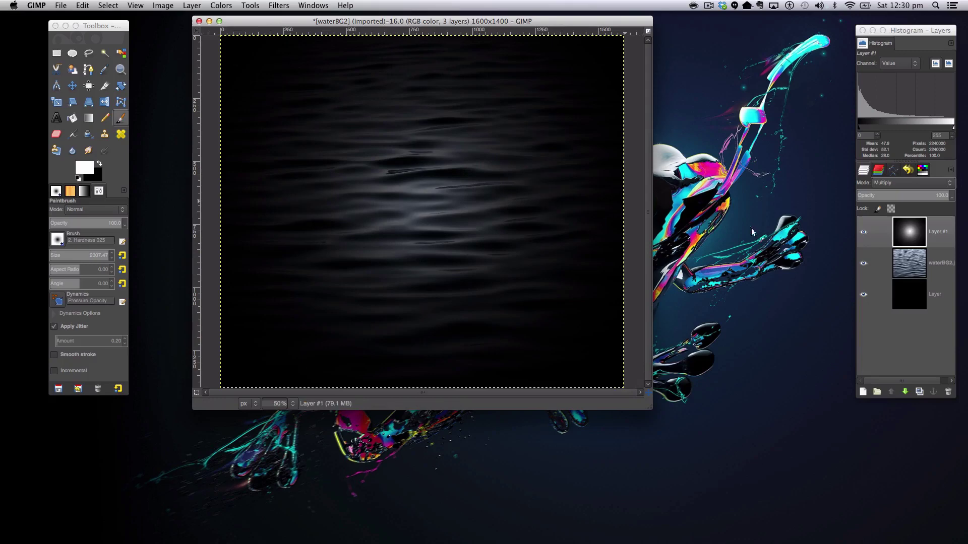
# Start Open as Layers and browse to Pictures > Others > YouTube Graphics
pyautogui.click(62, 5)
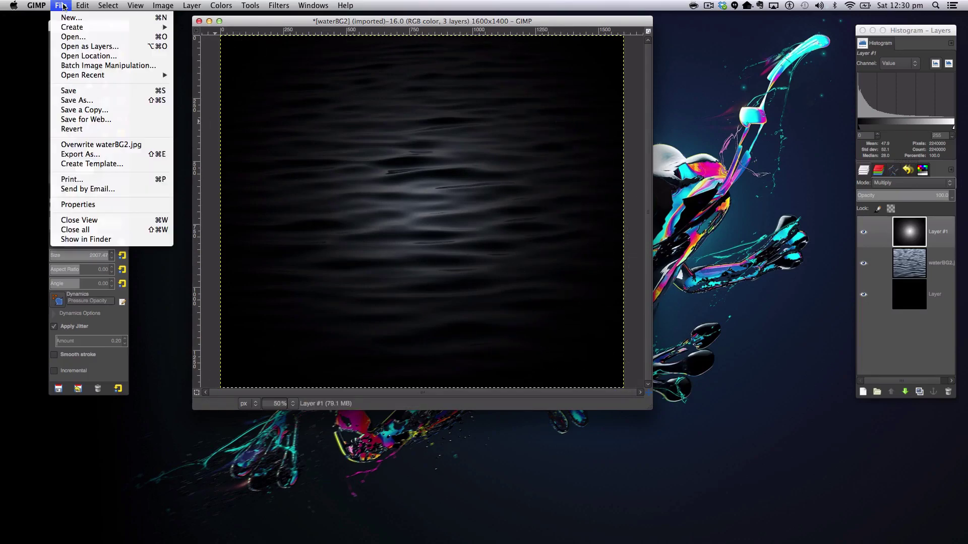
pyautogui.click(73, 37)
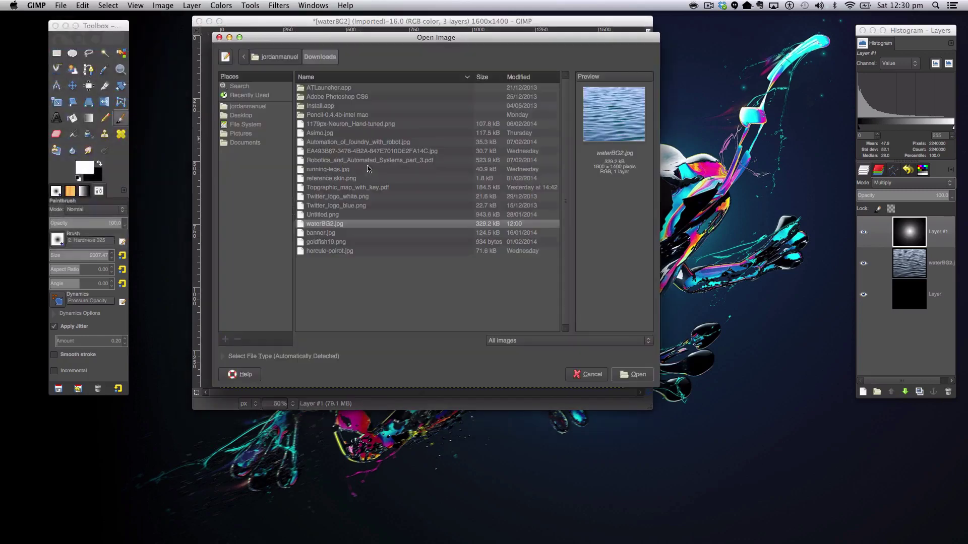
pyautogui.click(264, 108)
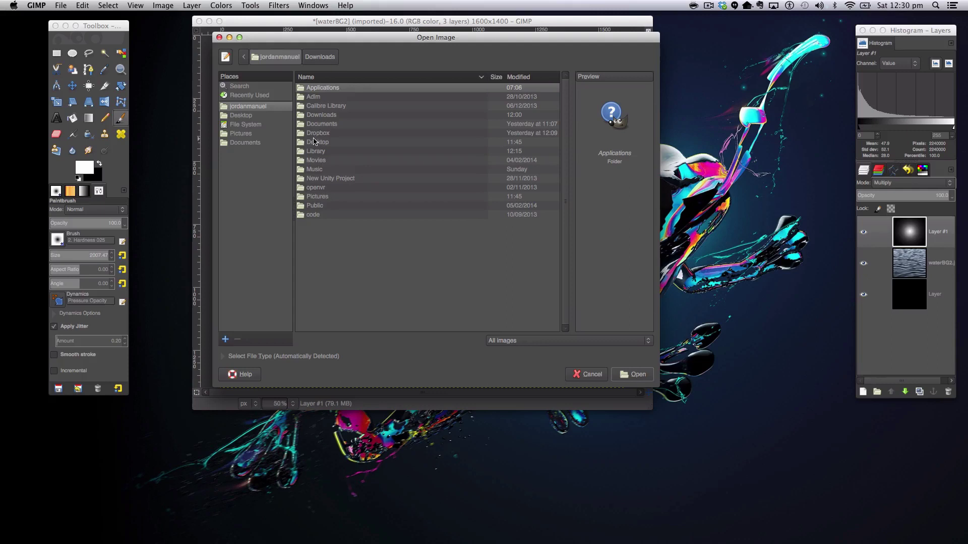
pyautogui.doubleClick(323, 197)
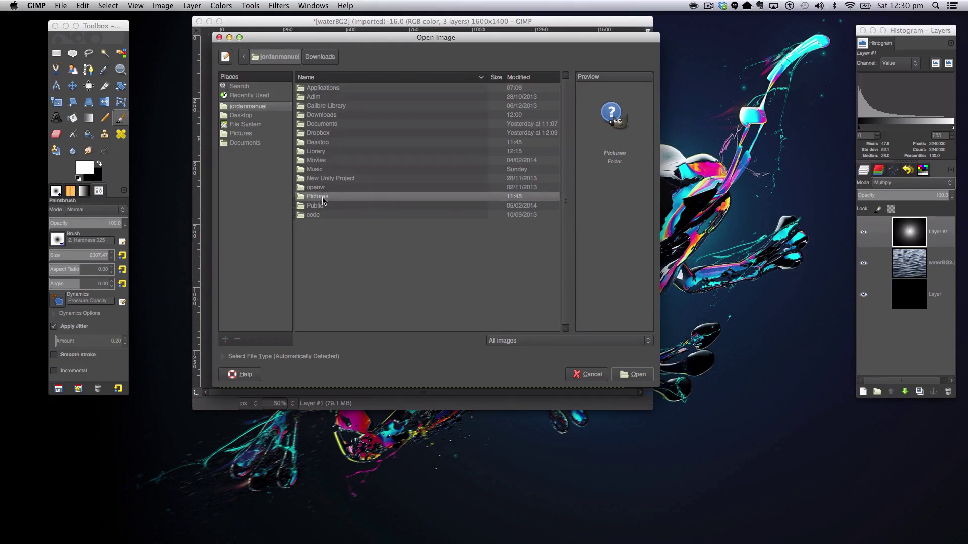
pyautogui.doubleClick(320, 97)
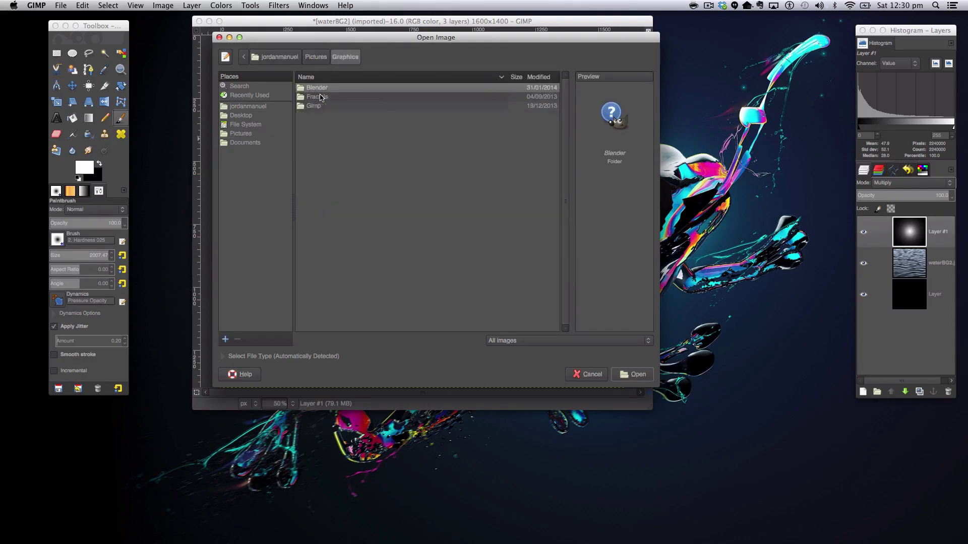
pyautogui.click(315, 56)
pyautogui.doubleClick(334, 115)
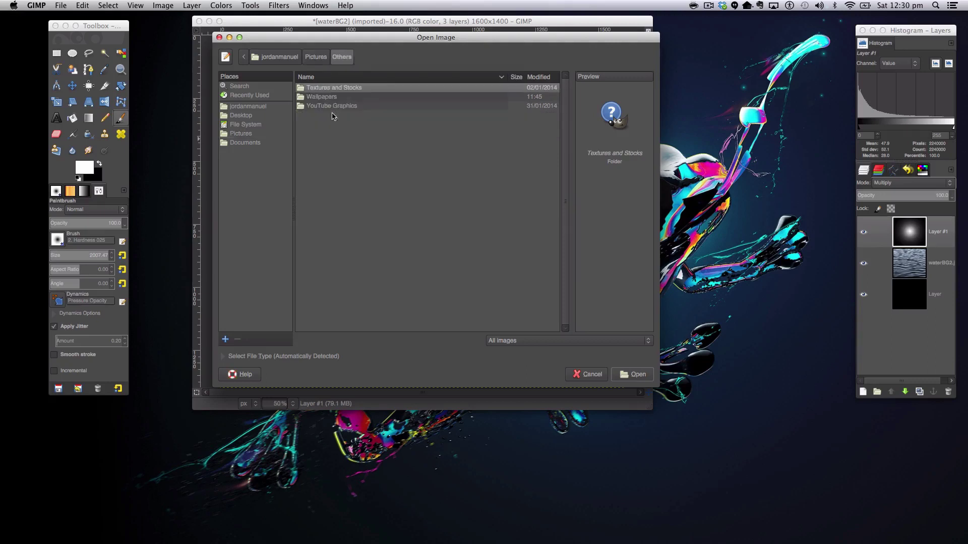
pyautogui.doubleClick(326, 106)
# Go through My YouTube Stuff > Layout 2014 > YouTube Graphics and load New Logo (No Text).png as a layer
pyautogui.click(329, 79)
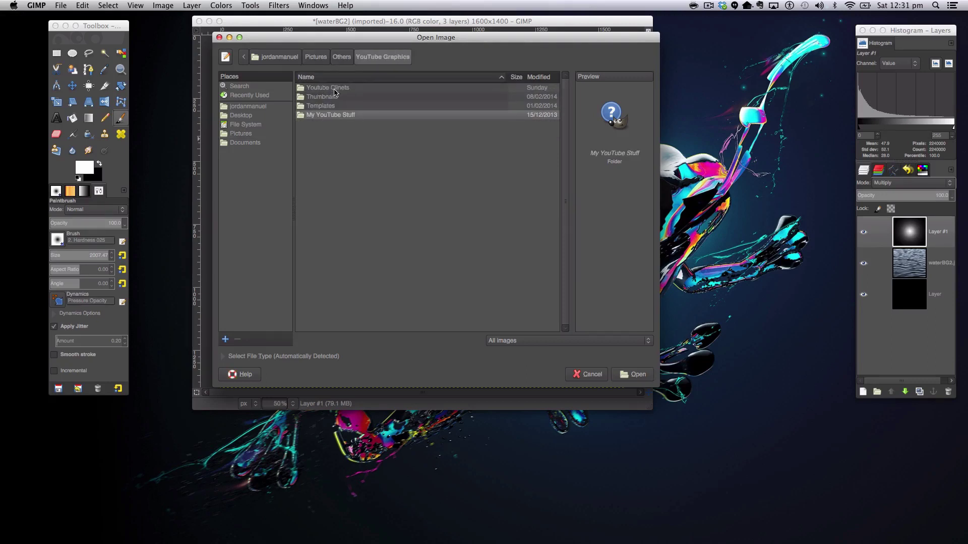
pyautogui.doubleClick(335, 115)
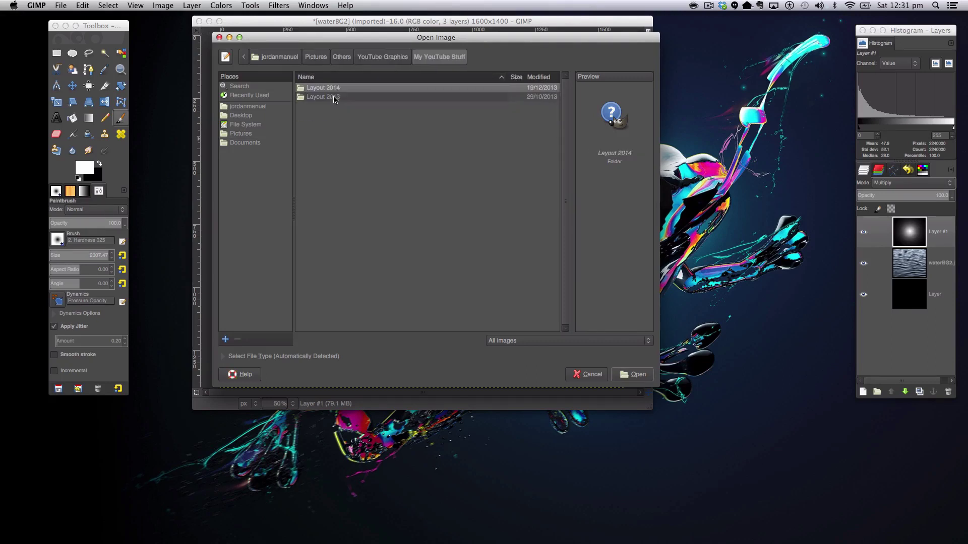
pyautogui.doubleClick(335, 97)
pyautogui.click(441, 57)
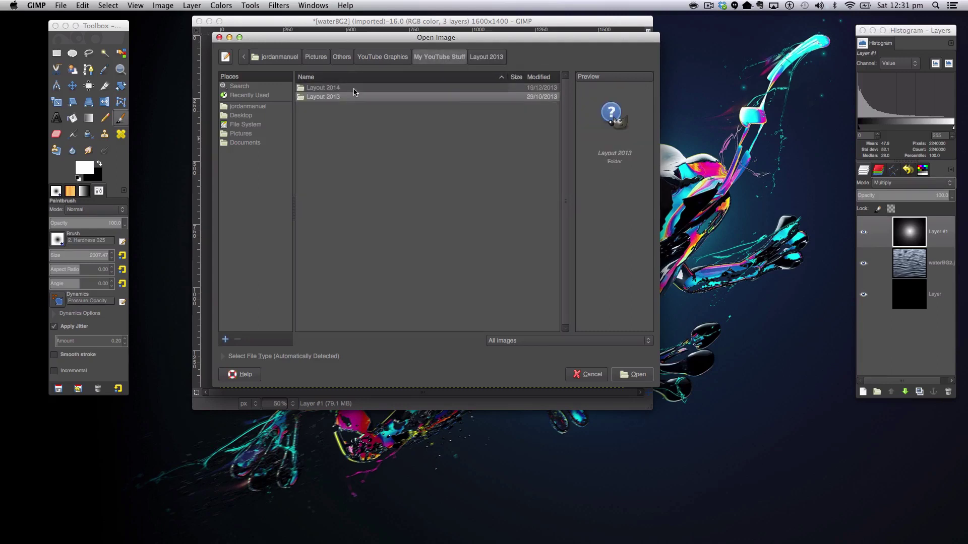
pyautogui.doubleClick(353, 89)
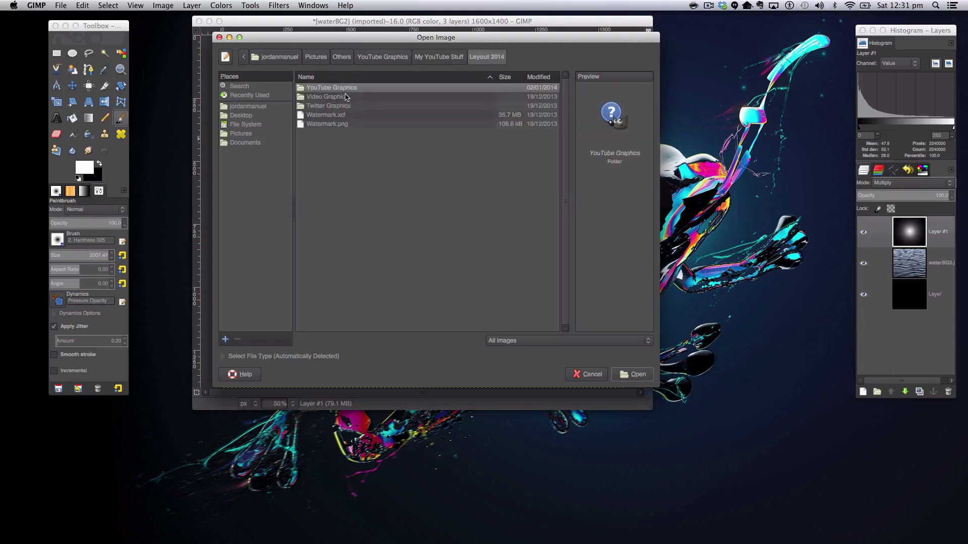
pyautogui.doubleClick(346, 88)
pyautogui.click(342, 107)
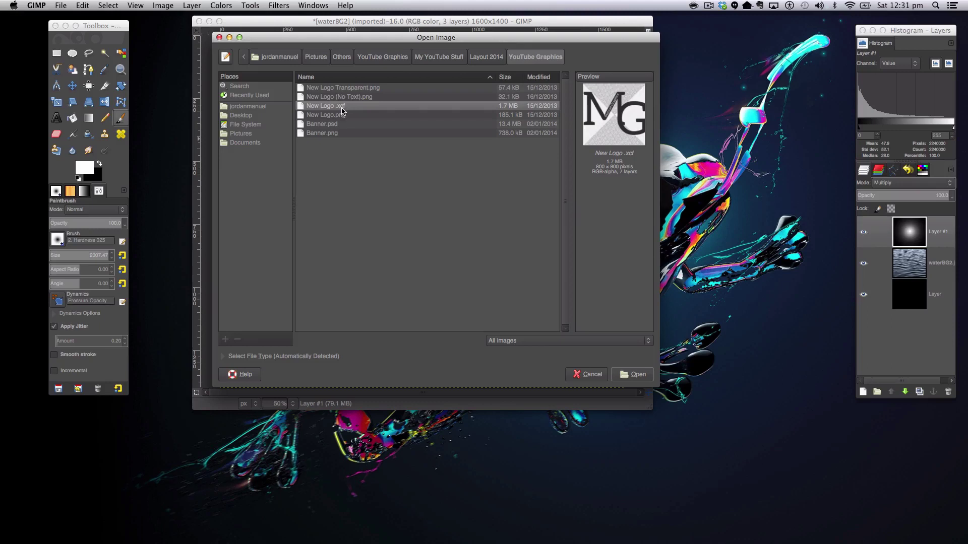
pyautogui.doubleClick(352, 97)
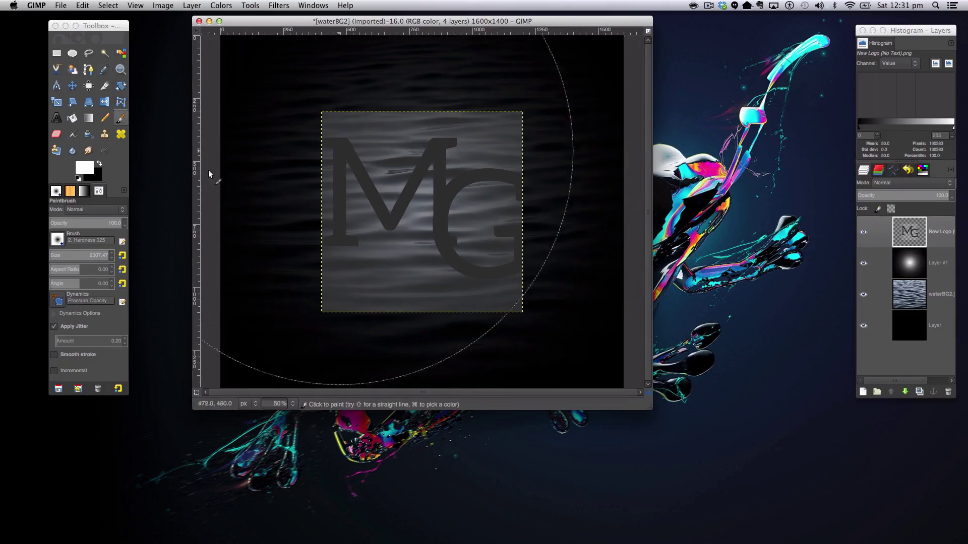
# Fuzzy-select the grey background and the inside of the G, cut it, and invert the selection
pyautogui.click(104, 53)
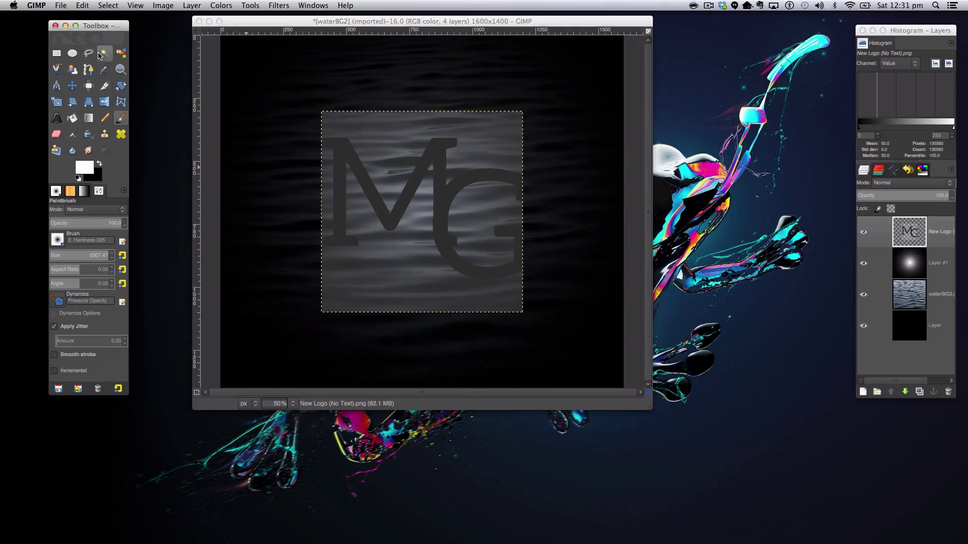
pyautogui.click(389, 138)
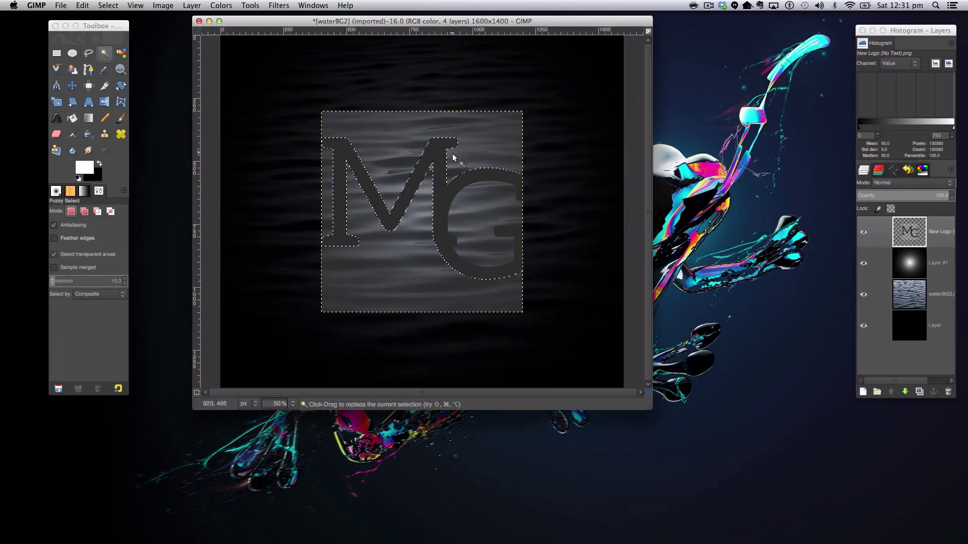
pyautogui.keyDown('shift'); pyautogui.click(487, 217); pyautogui.keyUp('shift')
pyautogui.press('super+x')
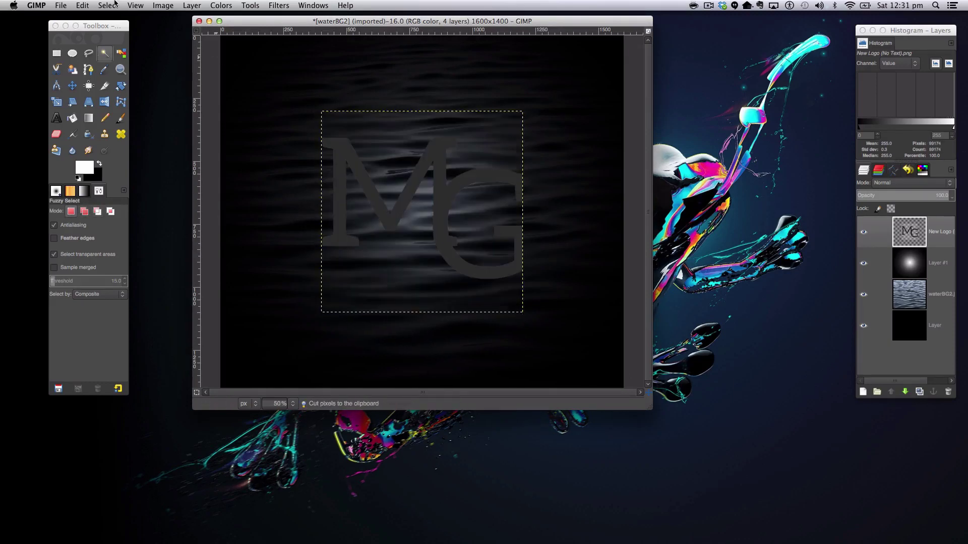
pyautogui.click(107, 6)
pyautogui.click(114, 37)
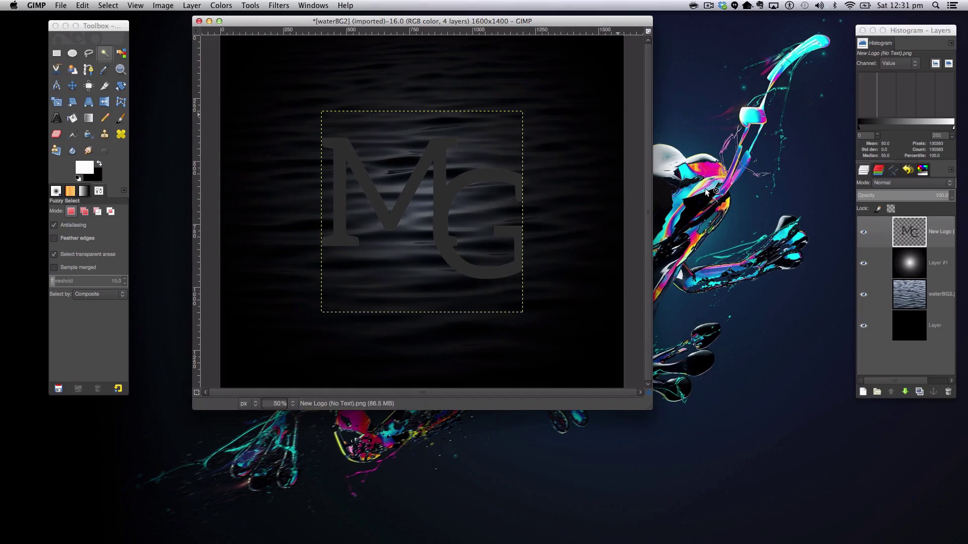
# Resize the logo layer to the full image size
pyautogui.click(228, 6)
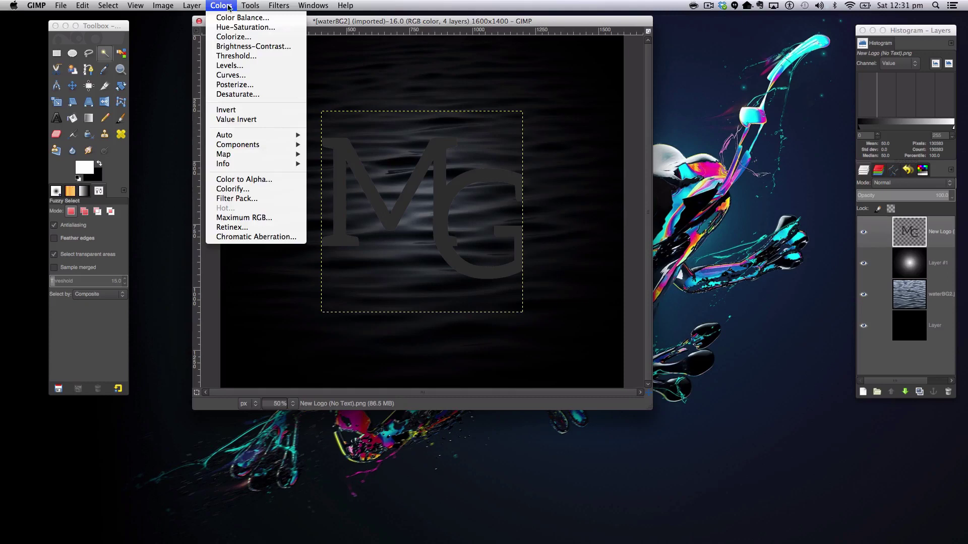
pyautogui.moveTo(192, 5)
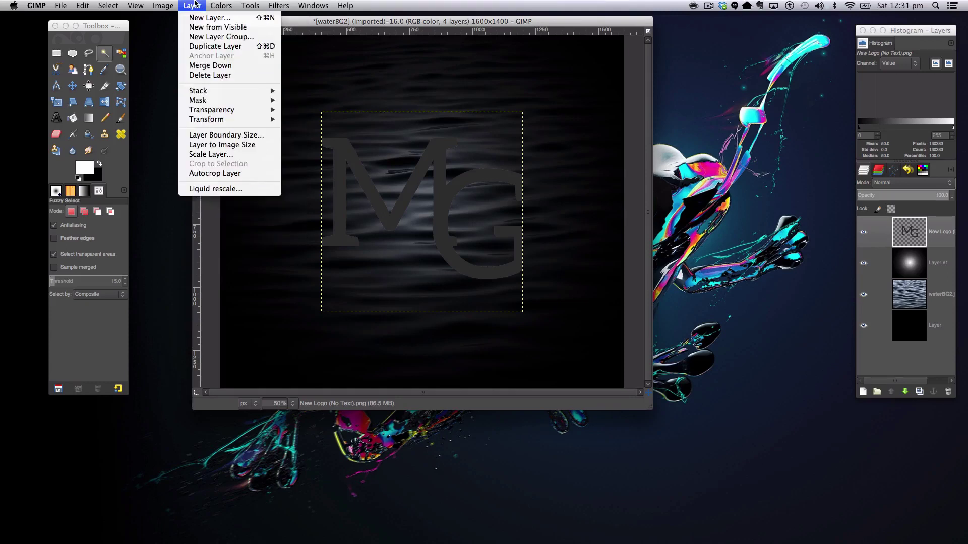
pyautogui.click(223, 146)
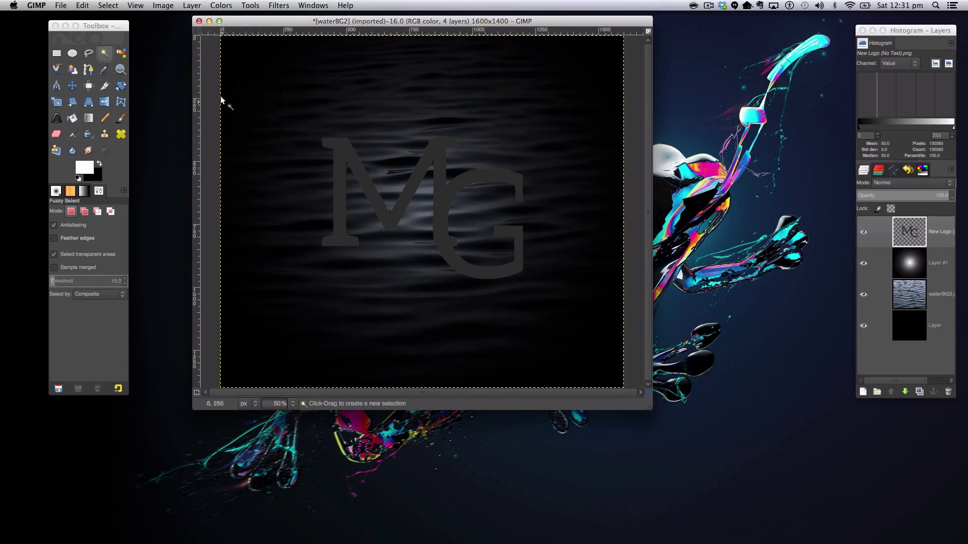
# Set the logo's brightness and contrast both to 127 so the letters turn white
pyautogui.click(220, 5)
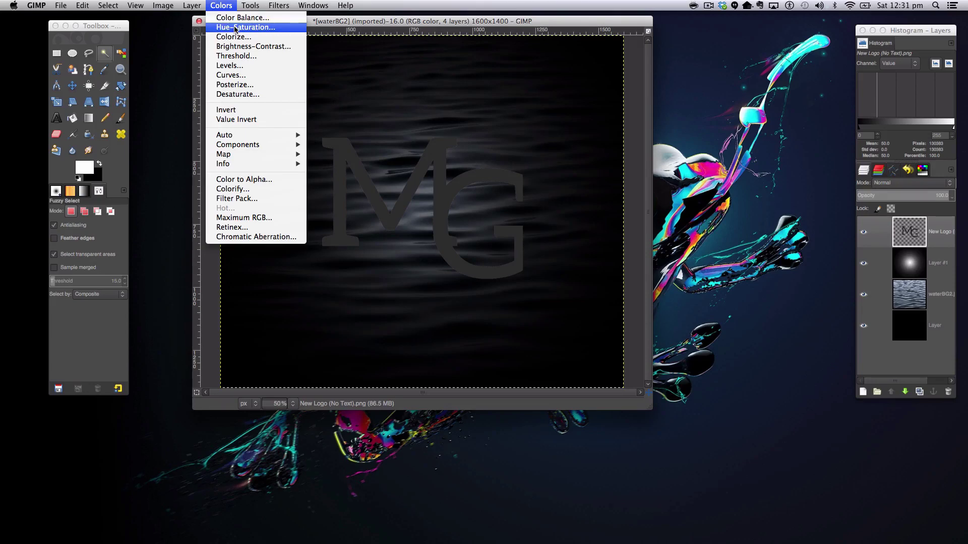
pyautogui.click(252, 47)
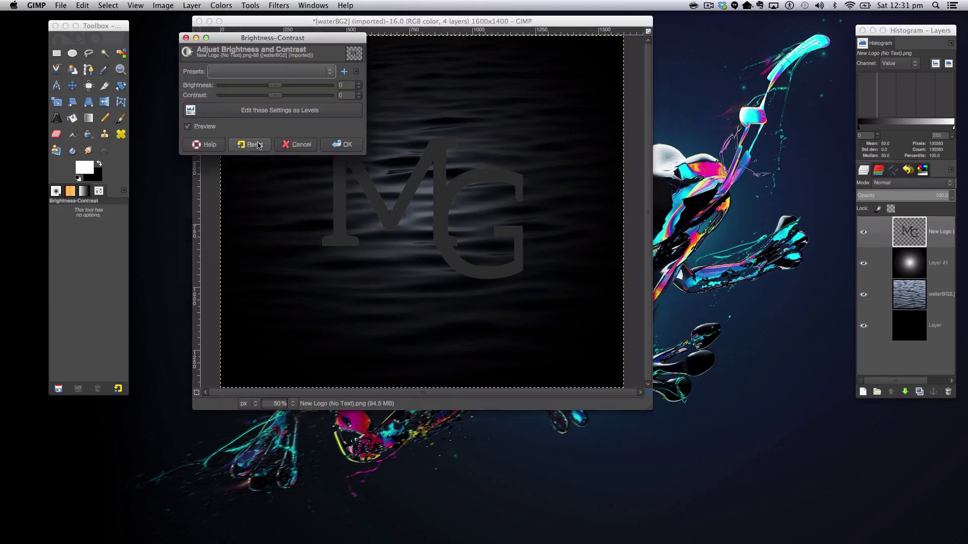
pyautogui.moveTo(275, 85); pyautogui.dragTo(341, 87)
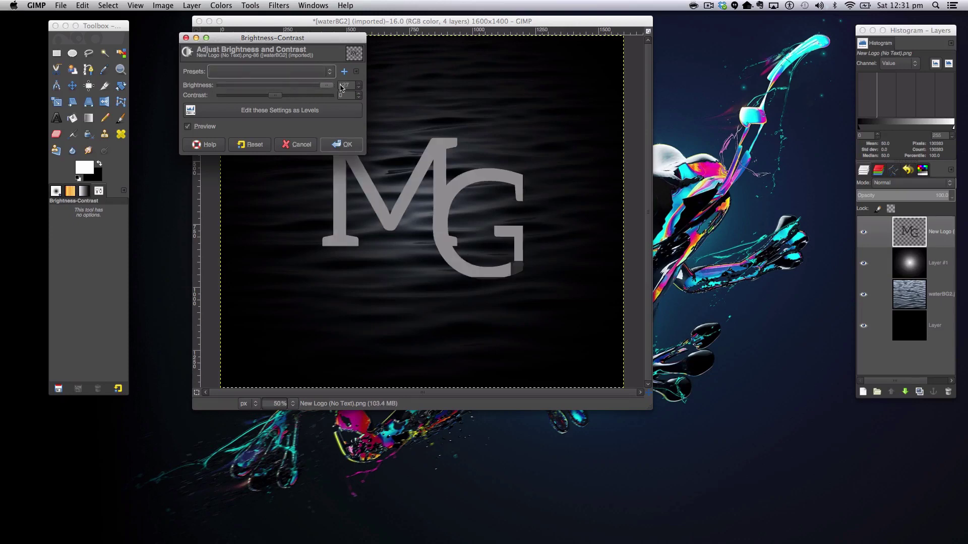
pyautogui.moveTo(275, 95); pyautogui.dragTo(336, 102)
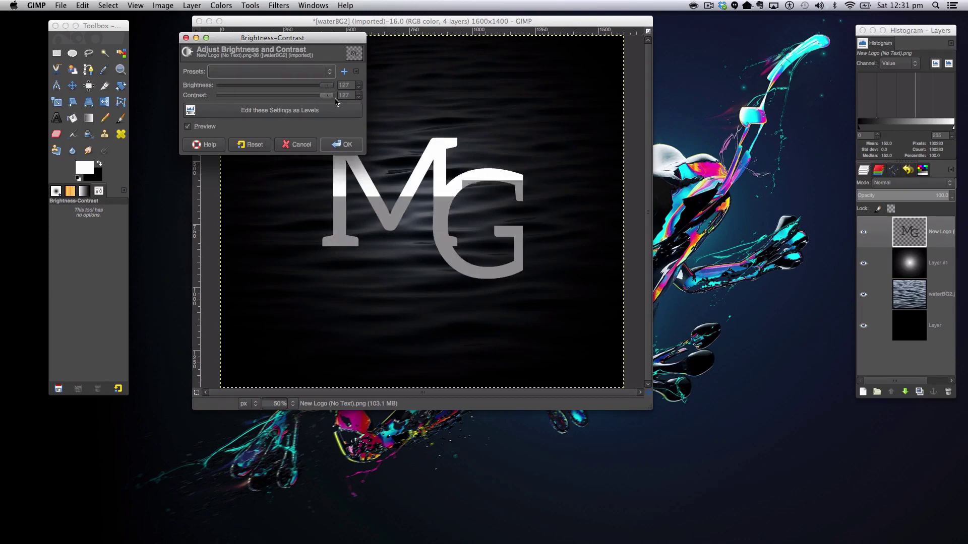
pyautogui.click(349, 144)
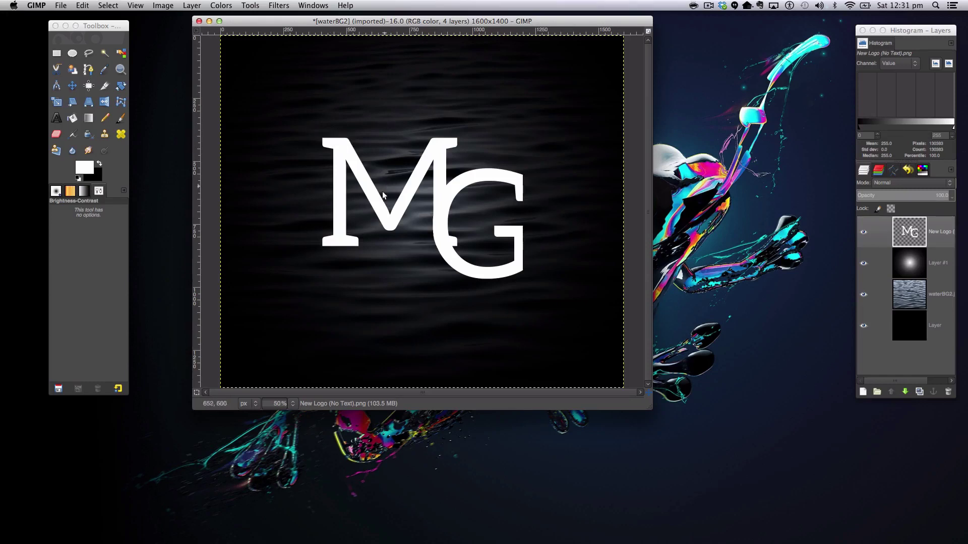
pyautogui.click(278, 5)
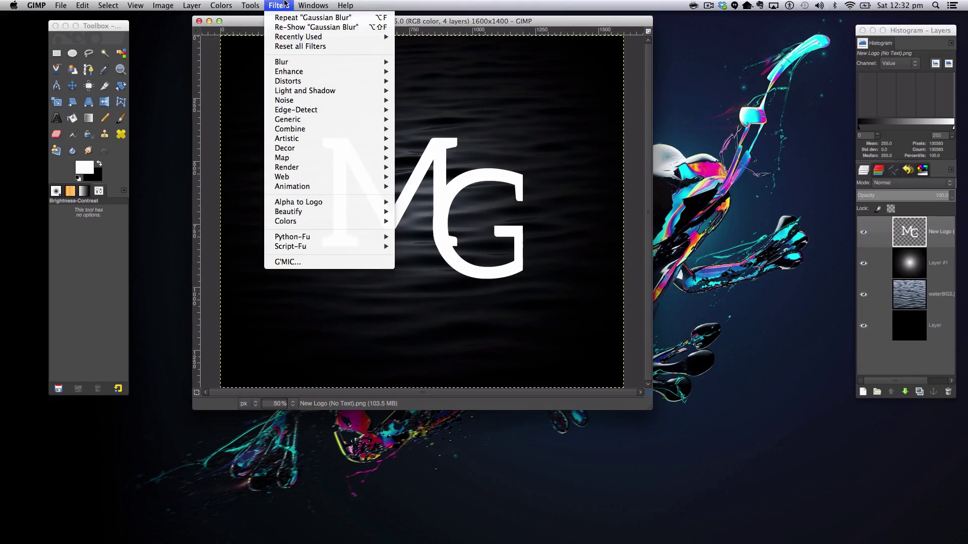
# Try an IWarp distortion on the M and G letters, then cancel it
pyautogui.moveTo(294, 81)
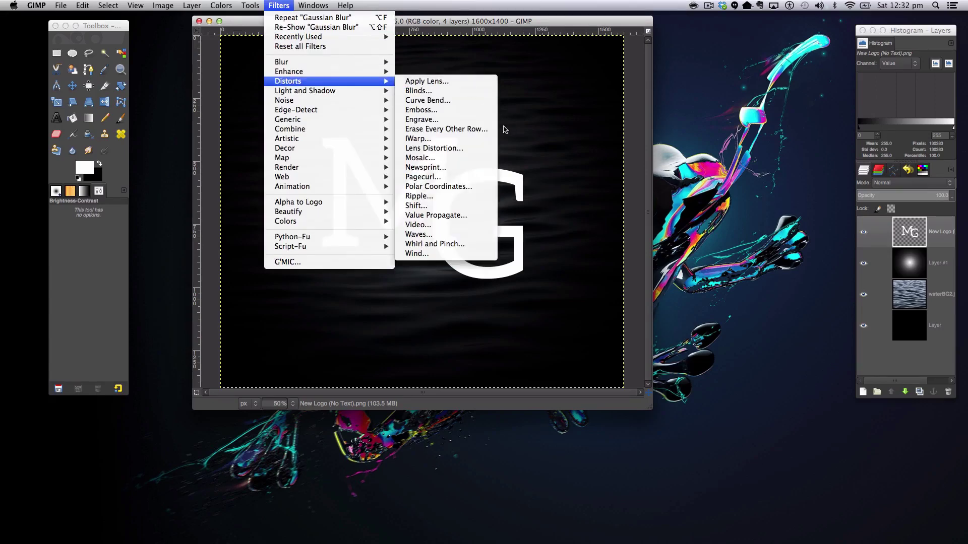
pyautogui.click(466, 138)
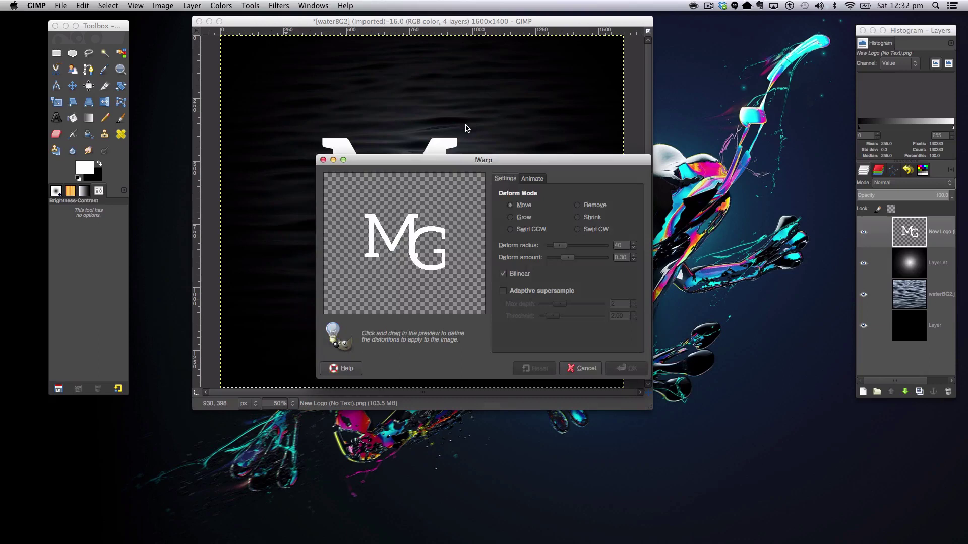
pyautogui.moveTo(466, 161); pyautogui.dragTo(420, 94)
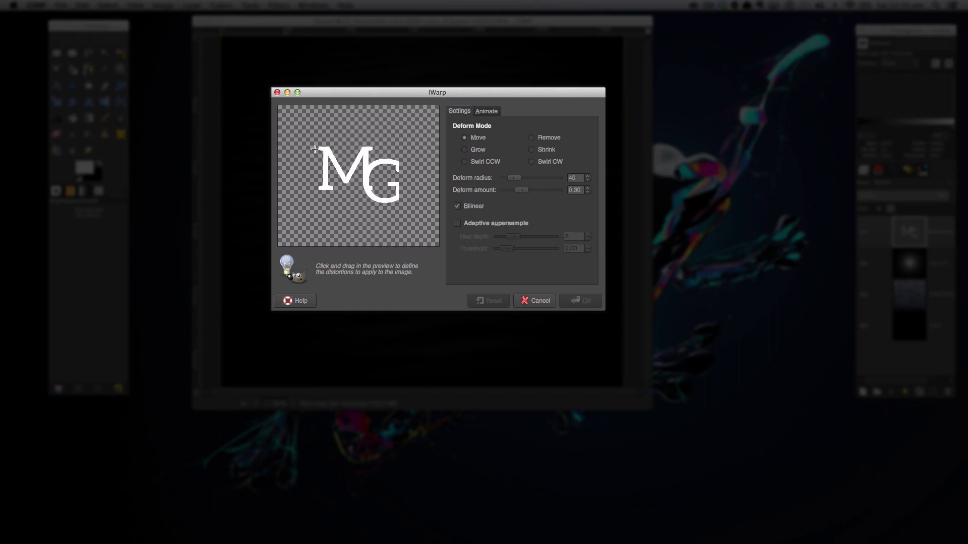
pyautogui.moveTo(315, 149)
pyautogui.mouseDown()
pyautogui.moveTo(428, 154)
pyautogui.moveTo(429, 172)
pyautogui.moveTo(314, 171)
pyautogui.moveTo(314, 191)
pyautogui.moveTo(417, 191)
pyautogui.mouseUp()
pyautogui.moveTo(378, 136)
pyautogui.mouseDown()
pyautogui.moveTo(379, 239)
pyautogui.moveTo(383, 113)
pyautogui.moveTo(342, 201)
pyautogui.moveTo(305, 119)
pyautogui.moveTo(299, 205)
pyautogui.moveTo(350, 167)
pyautogui.mouseUp()
pyautogui.click(534, 300)
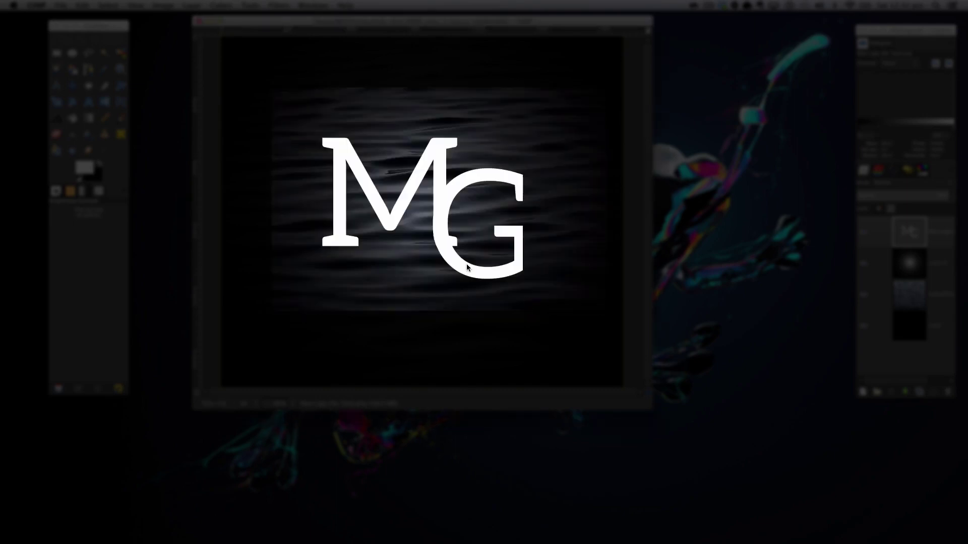
# Reopen IWarp, smear the MG letters and the G's lower part, and apply it
pyautogui.click(313, 5)
pyautogui.moveTo(279, 5)
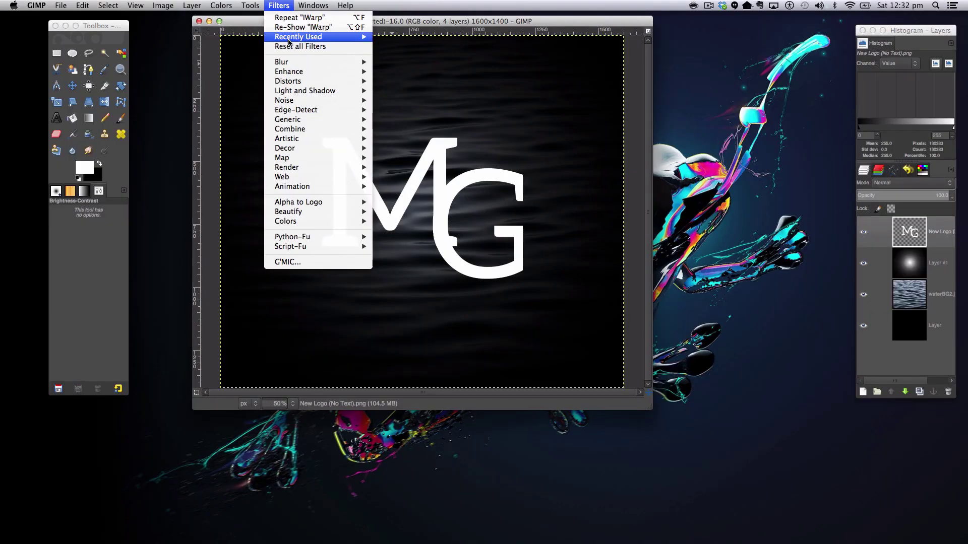
pyautogui.moveTo(331, 82)
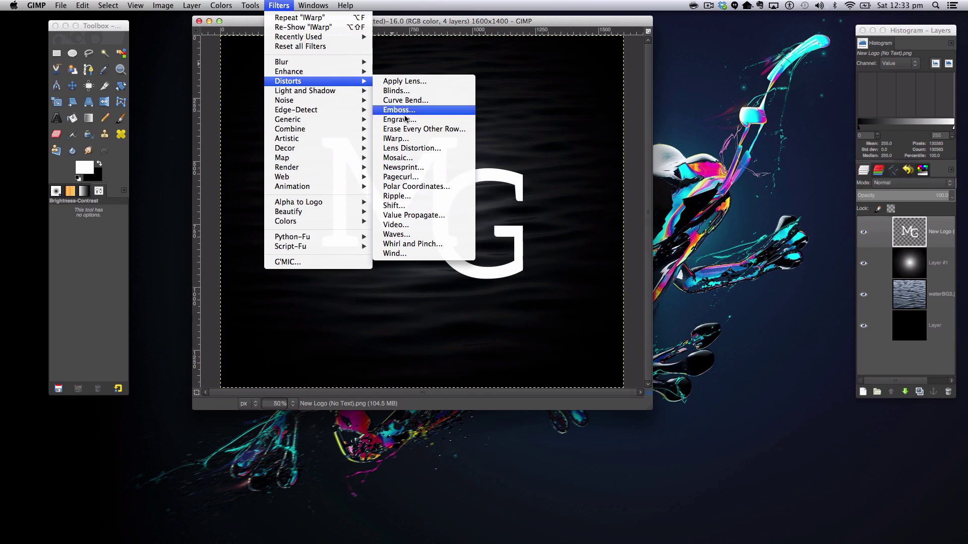
pyautogui.click(395, 139)
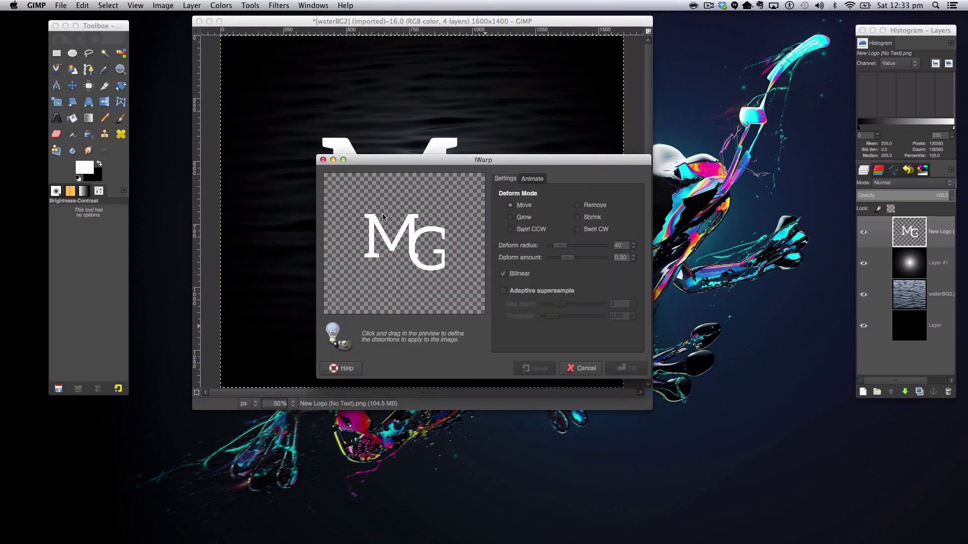
pyautogui.moveTo(358, 228)
pyautogui.mouseDown()
pyautogui.moveTo(484, 225)
pyautogui.moveTo(452, 257)
pyautogui.moveTo(359, 248)
pyautogui.mouseUp()
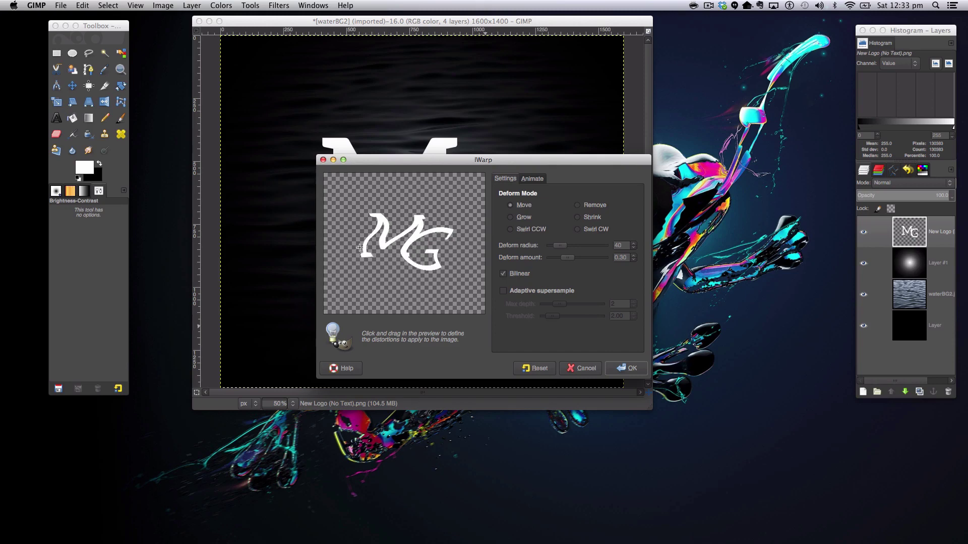
pyautogui.moveTo(437, 266)
pyautogui.mouseDown()
pyautogui.moveTo(454, 280)
pyautogui.moveTo(430, 266)
pyautogui.mouseUp()
pyautogui.click(626, 368)
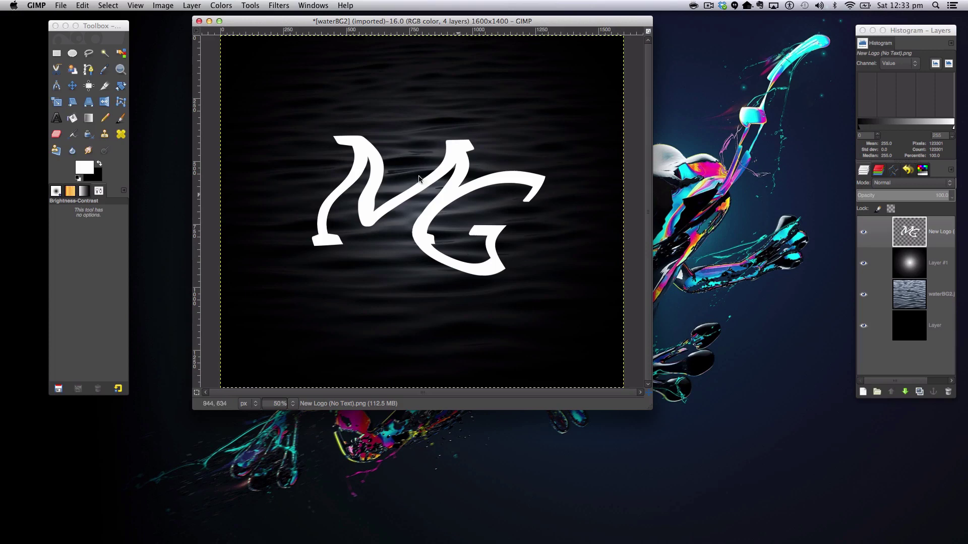
# Apply a 5.0 px Gaussian Blur to the warped MG logo layer
pyautogui.click(277, 5)
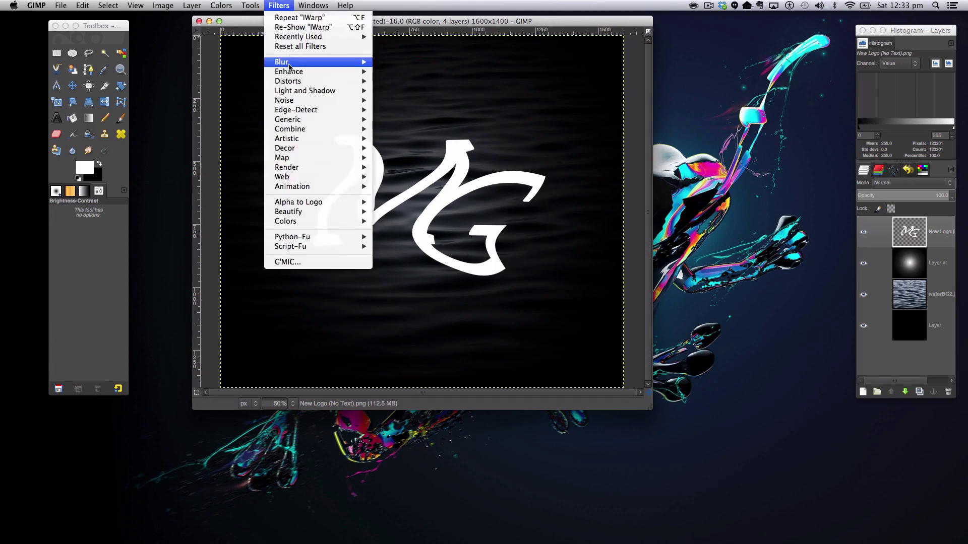
pyautogui.moveTo(307, 65)
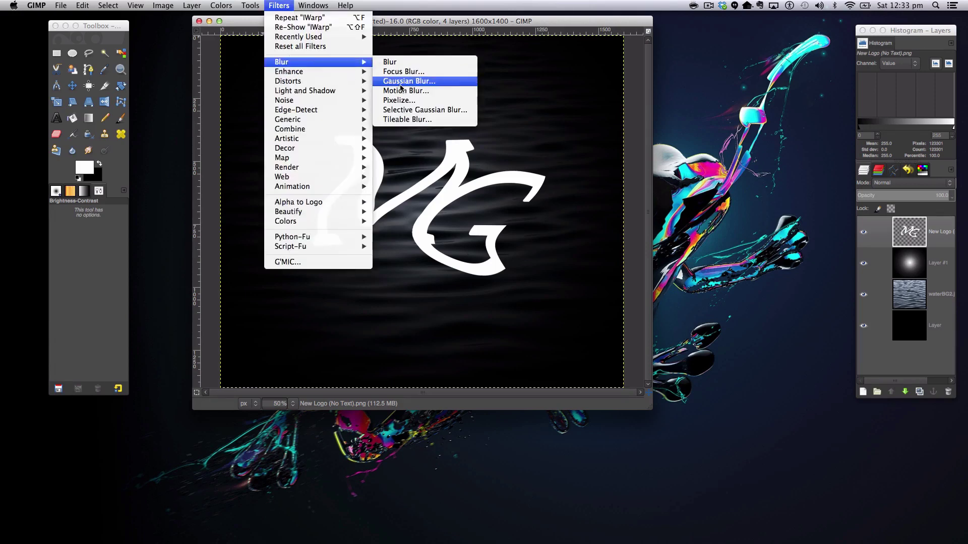
pyautogui.click(401, 84)
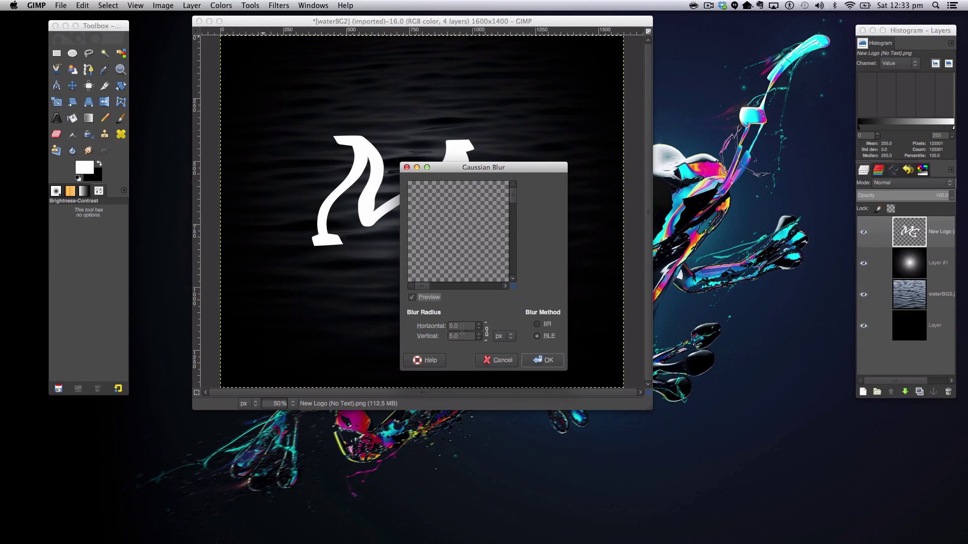
pyautogui.moveTo(481, 268)
pyautogui.mouseDown()
pyautogui.moveTo(442, 193)
pyautogui.moveTo(499, 272)
pyautogui.mouseUp()
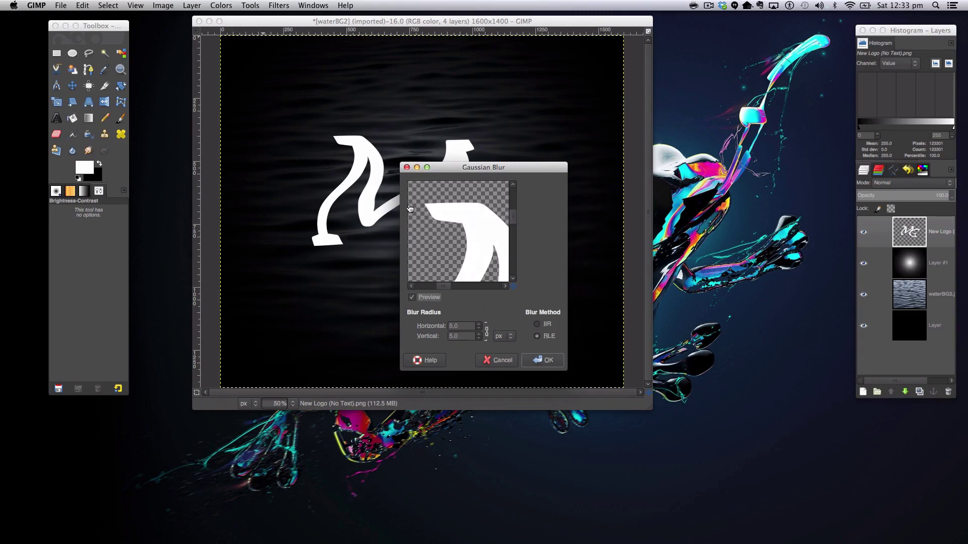
pyautogui.click(540, 360)
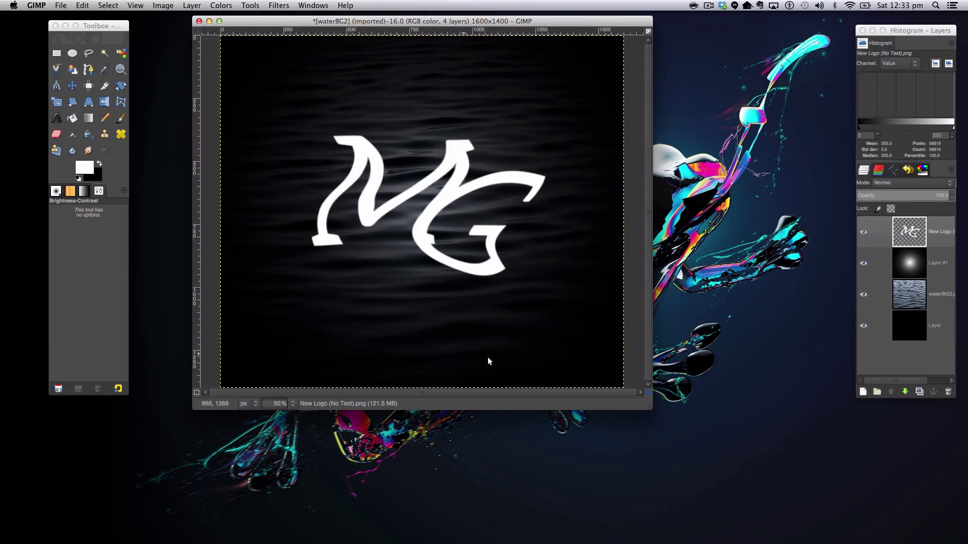
# Add a white, fully opaque layer mask to the logo layer and select it for painting
pyautogui.rightClick(929, 233)
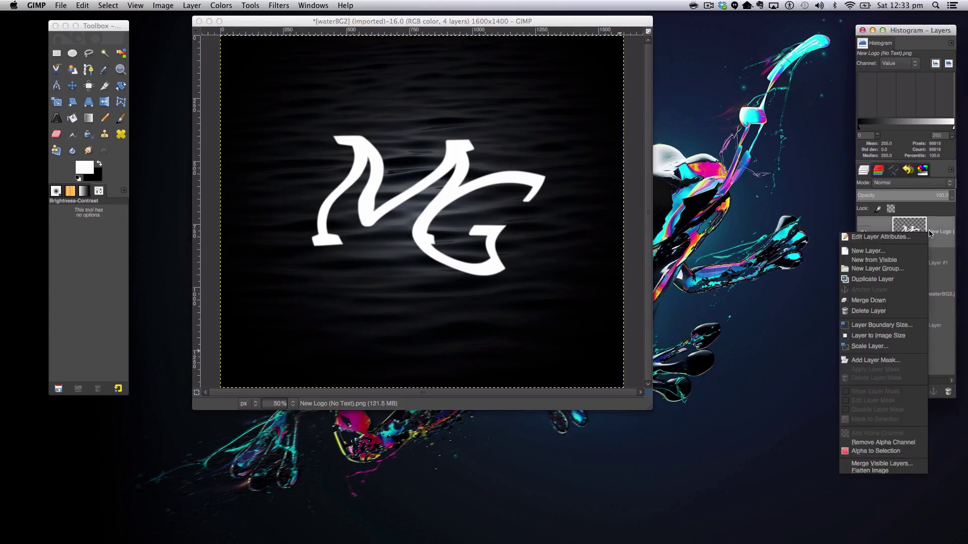
pyautogui.click(886, 360)
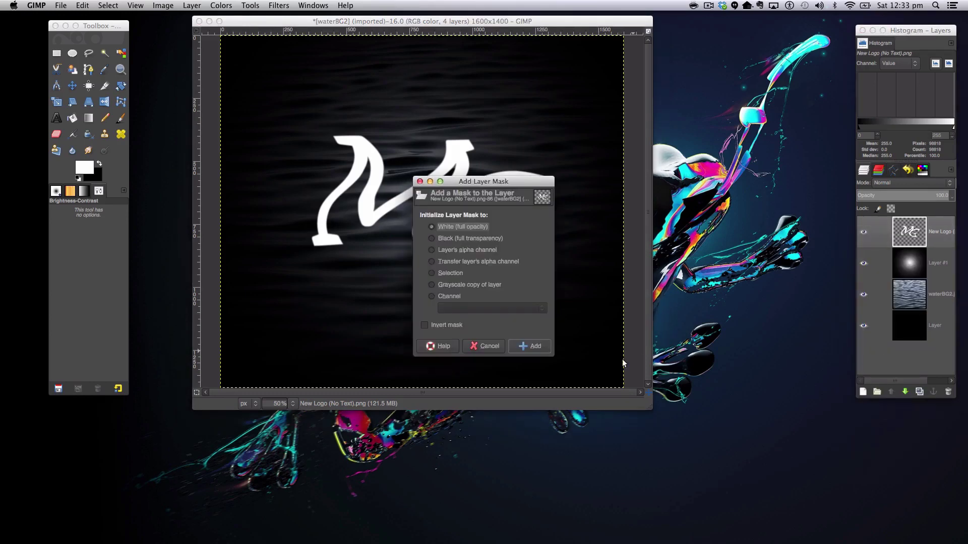
pyautogui.click(529, 345)
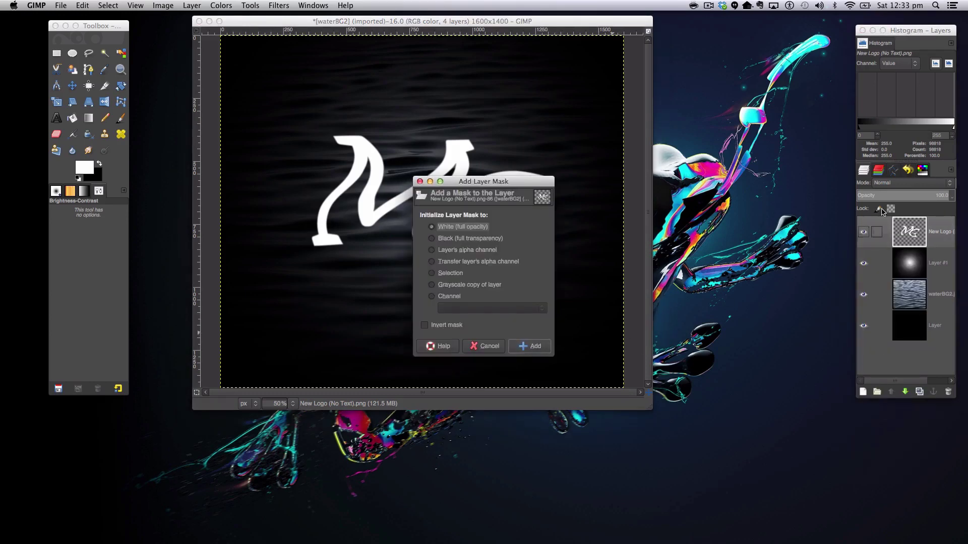
pyautogui.click(530, 346)
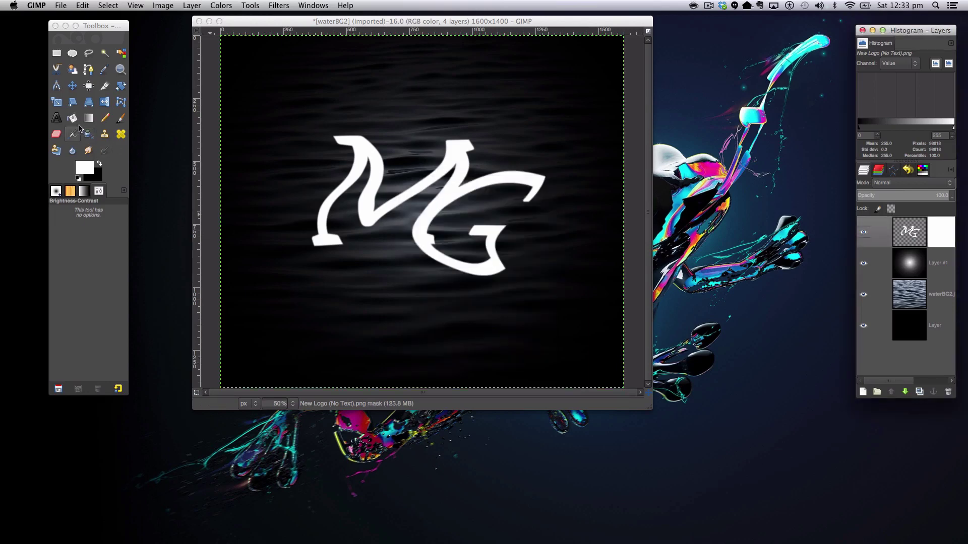
# Paint the mask with a black brush of size 188 to fade the M and G tops and bottoms
pyautogui.click(119, 117)
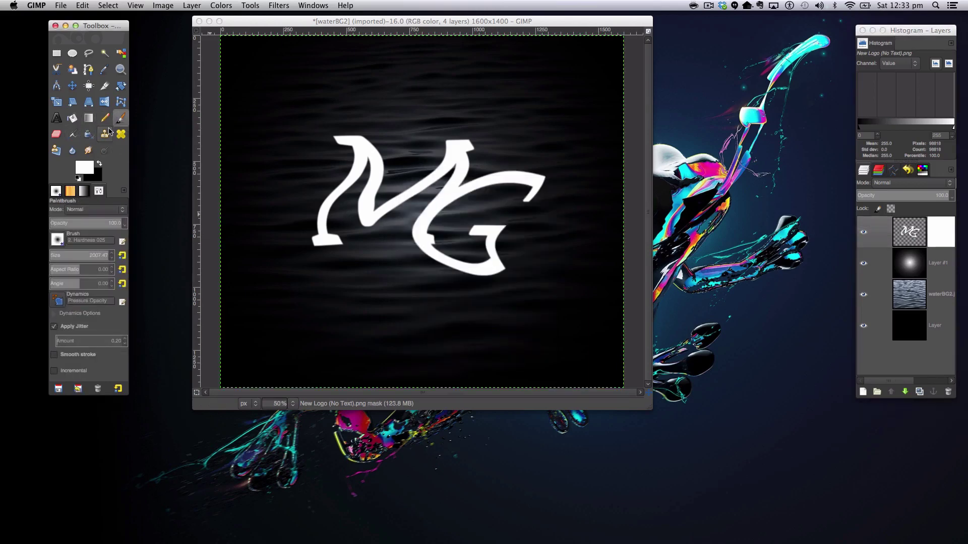
pyautogui.click(100, 165)
pyautogui.moveTo(98, 251); pyautogui.dragTo(90, 252)
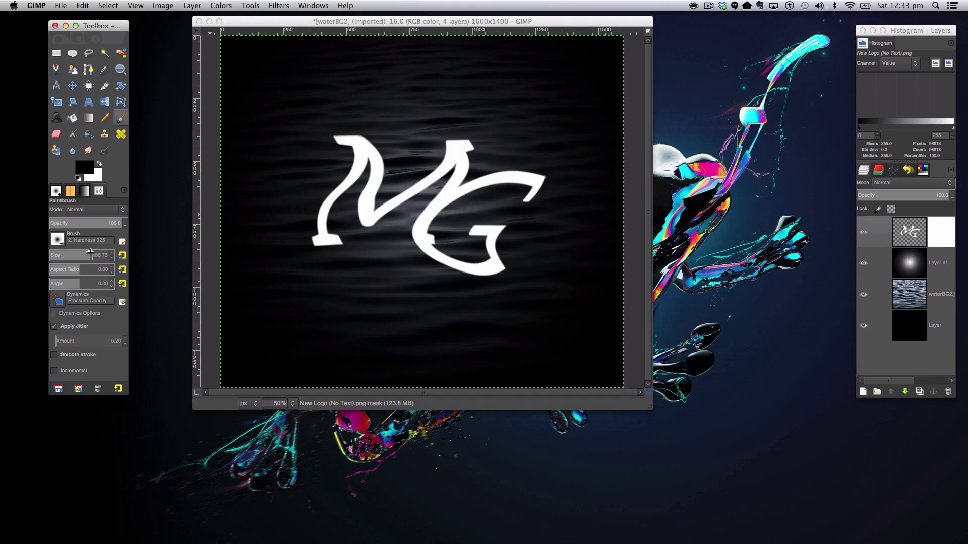
pyautogui.click(345, 301)
pyautogui.moveTo(346, 300)
pyautogui.mouseDown()
pyautogui.moveTo(551, 317)
pyautogui.moveTo(402, 307)
pyautogui.mouseUp()
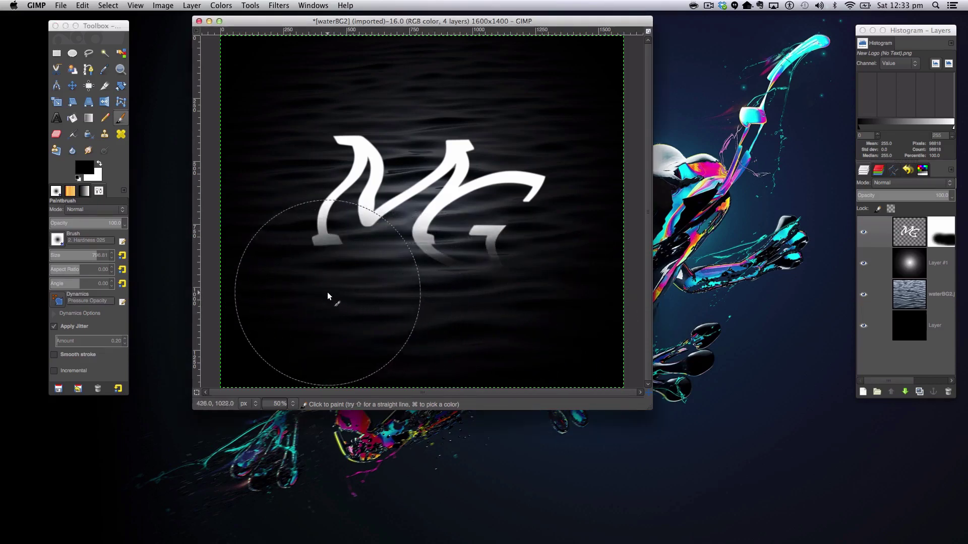
pyautogui.moveTo(359, 101)
pyautogui.mouseDown()
pyautogui.moveTo(433, 96)
pyautogui.moveTo(587, 119)
pyautogui.moveTo(583, 147)
pyautogui.moveTo(565, 136)
pyautogui.moveTo(572, 168)
pyautogui.moveTo(579, 129)
pyautogui.moveTo(538, 107)
pyautogui.moveTo(493, 95)
pyautogui.moveTo(391, 104)
pyautogui.moveTo(363, 112)
pyautogui.moveTo(310, 180)
pyautogui.moveTo(309, 199)
pyautogui.moveTo(324, 198)
pyautogui.mouseUp()
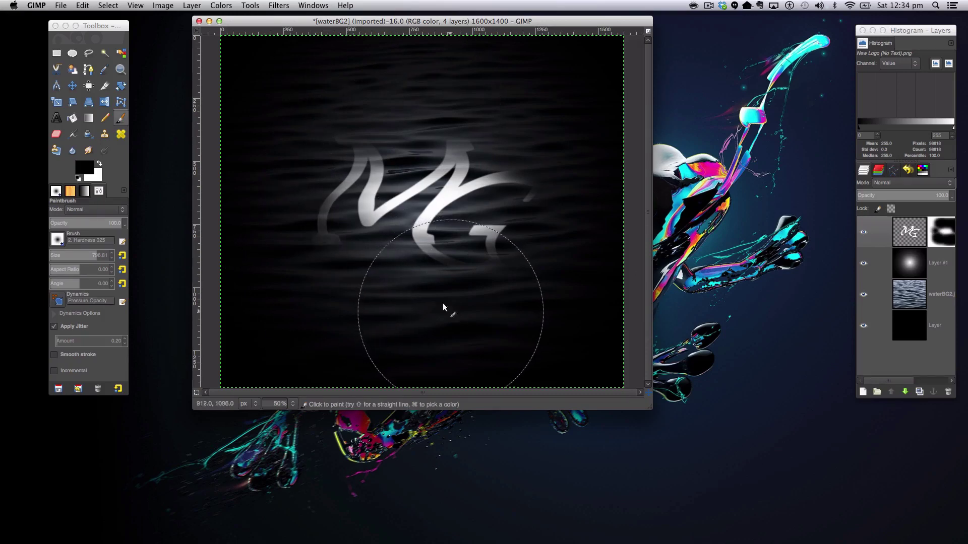
pyautogui.click(72, 86)
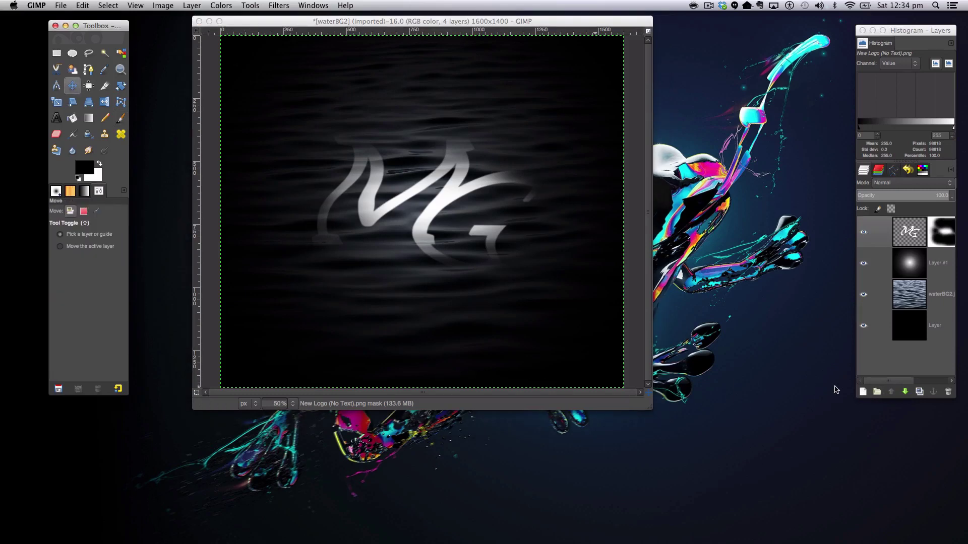
# Duplicate the waterBG2 layer, move the copy above the logo, and set it to Overlay mode
pyautogui.click(860, 394)
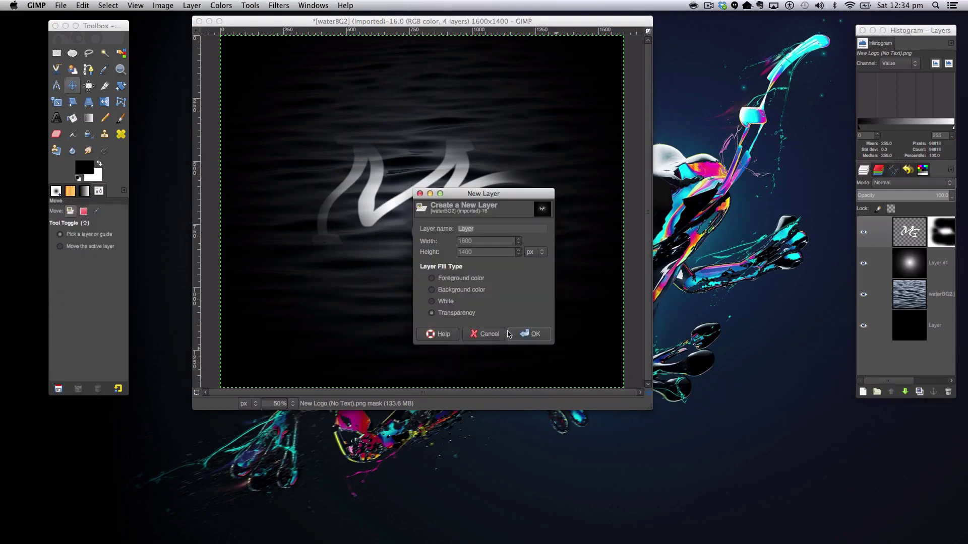
pyautogui.click(529, 334)
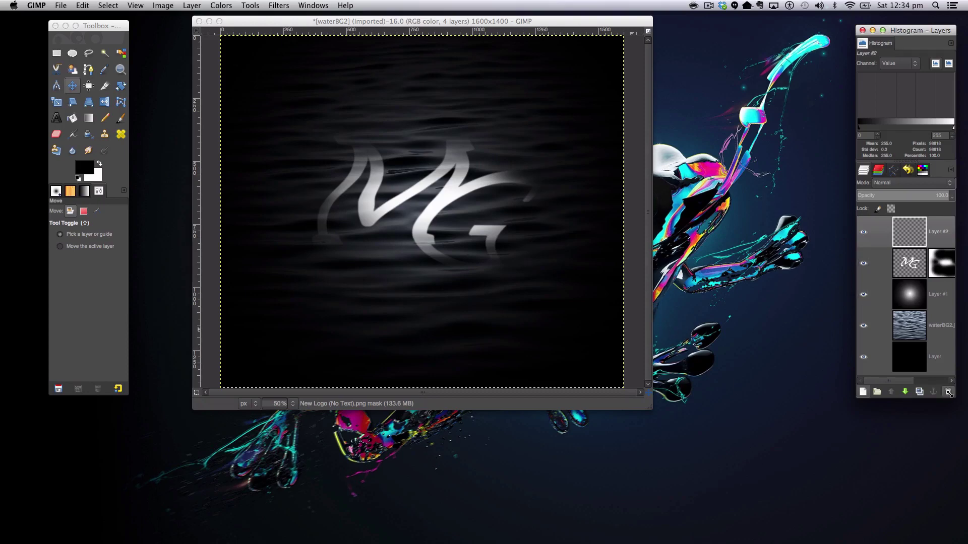
pyautogui.click(949, 392)
pyautogui.click(878, 295)
pyautogui.click(920, 393)
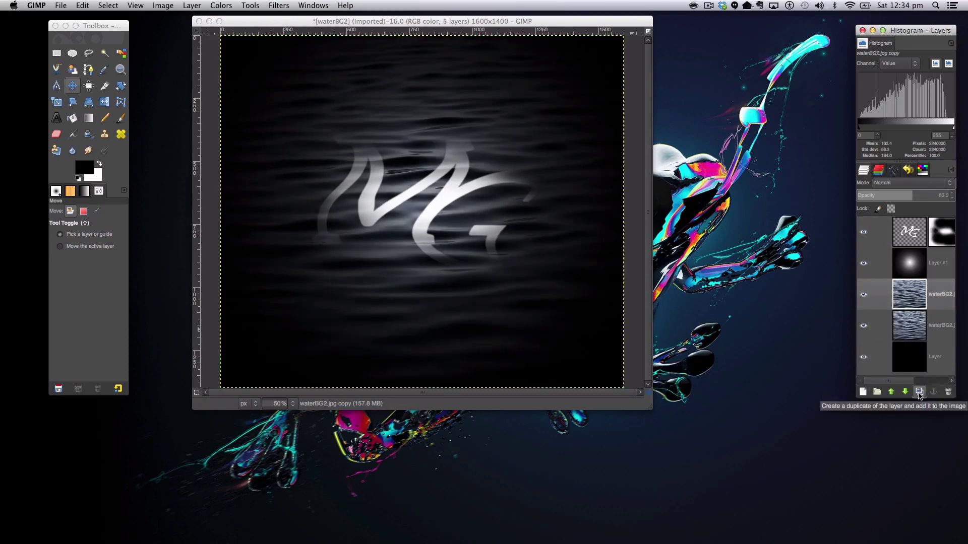
pyautogui.moveTo(910, 295); pyautogui.dragTo(906, 225)
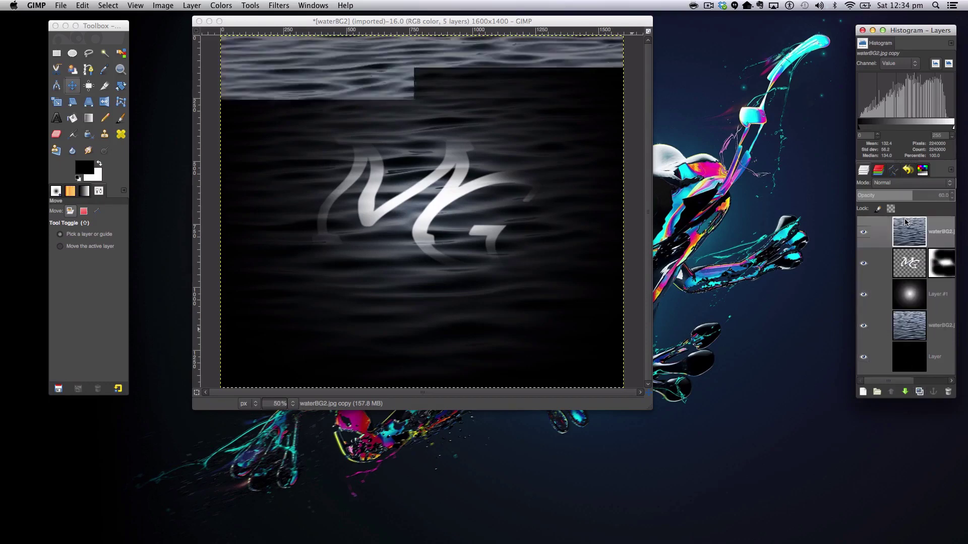
pyautogui.click(900, 183)
pyautogui.click(915, 276)
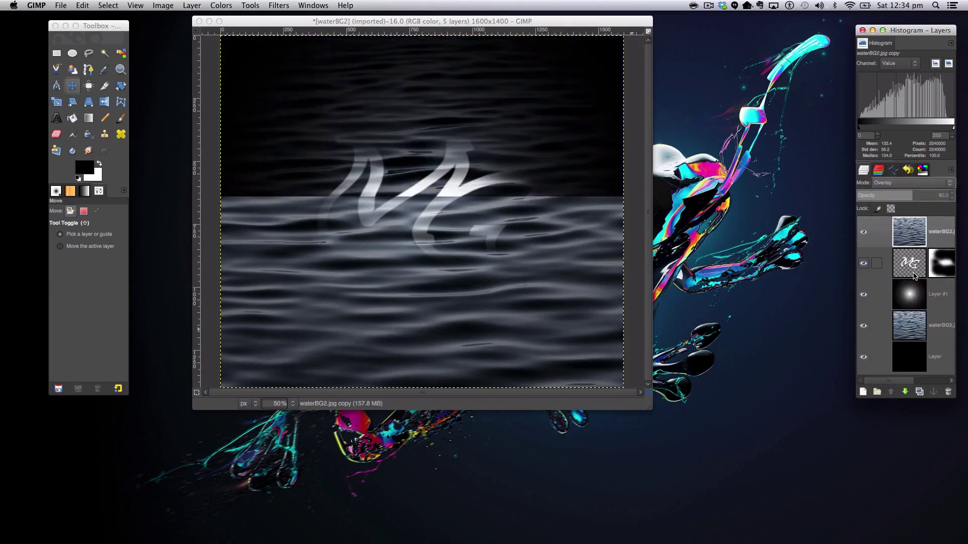